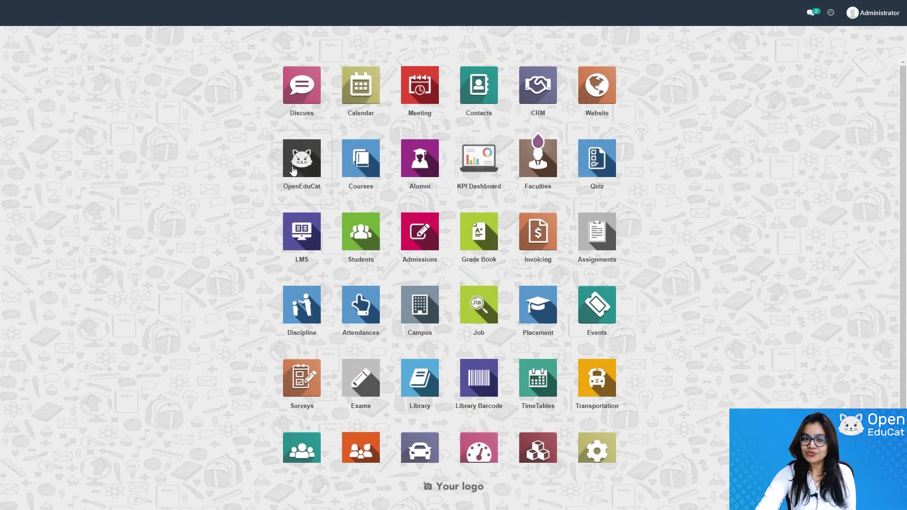
- Open the OpenEduCat Courses list under Configuration, showing computer Science SEm 3 and Python introduction
left_click(293, 169)
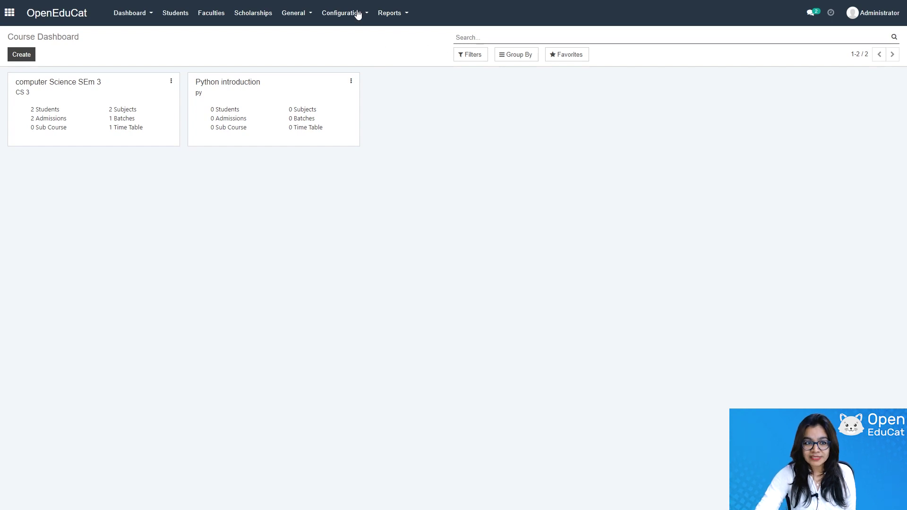
left_click(358, 13)
left_click(350, 83)
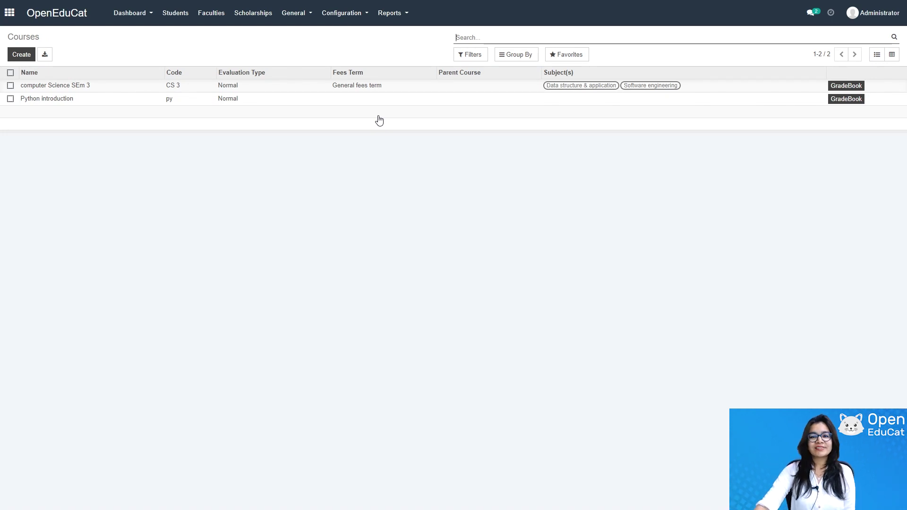
- Start a course records import and open the downloaded op_course (4).xls template
left_click(567, 55)
left_click(573, 89)
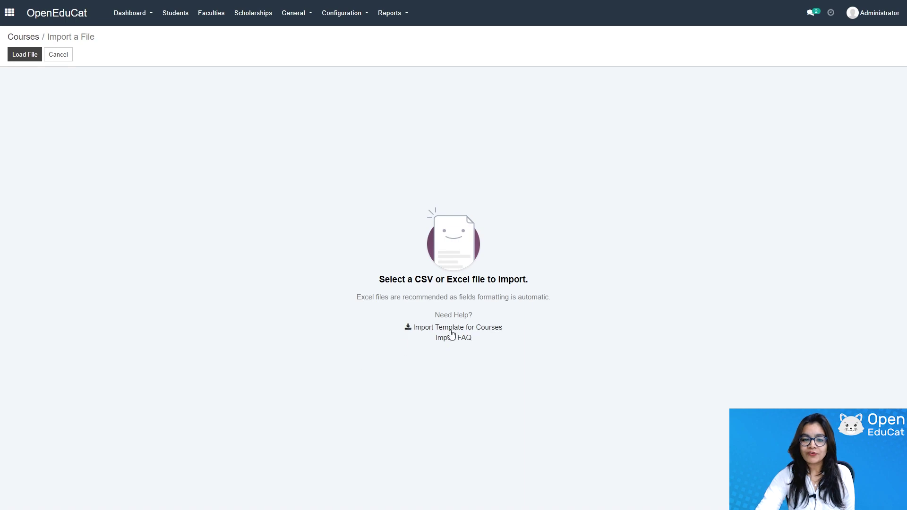
left_click(474, 330)
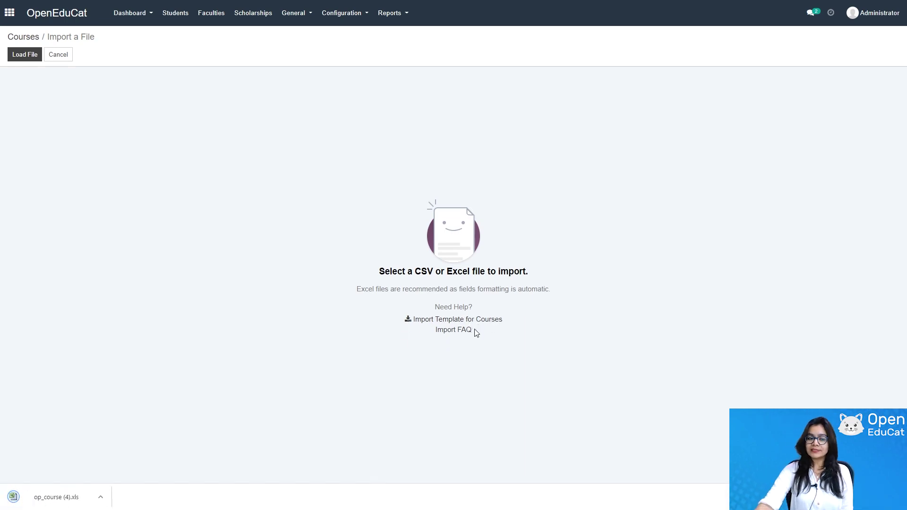
left_click(60, 500)
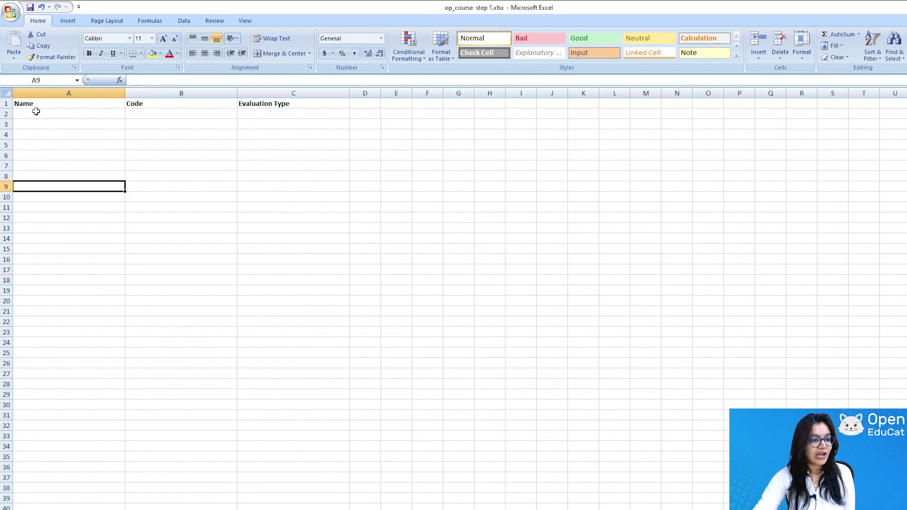
- Enter course CS SEM 3 with code CS3 and evaluation type GPA in row 2
left_click(36, 112)
type("C")
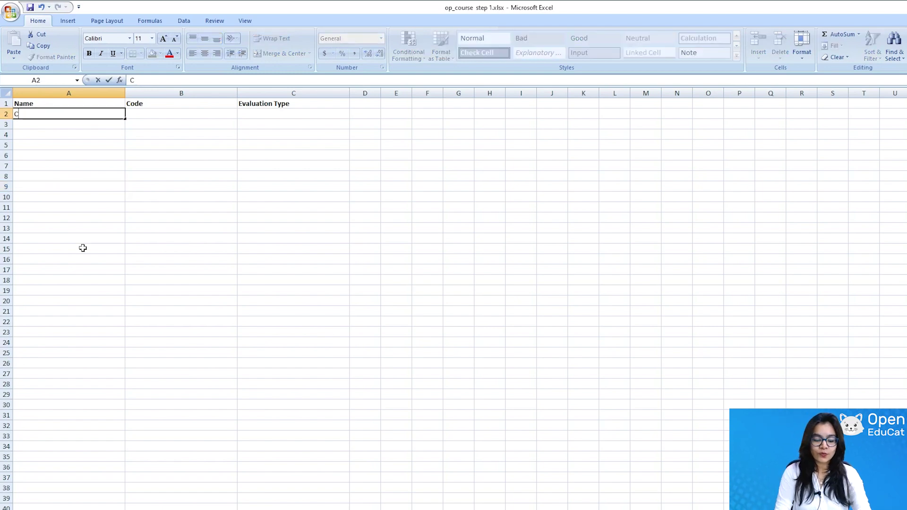
type("S S")
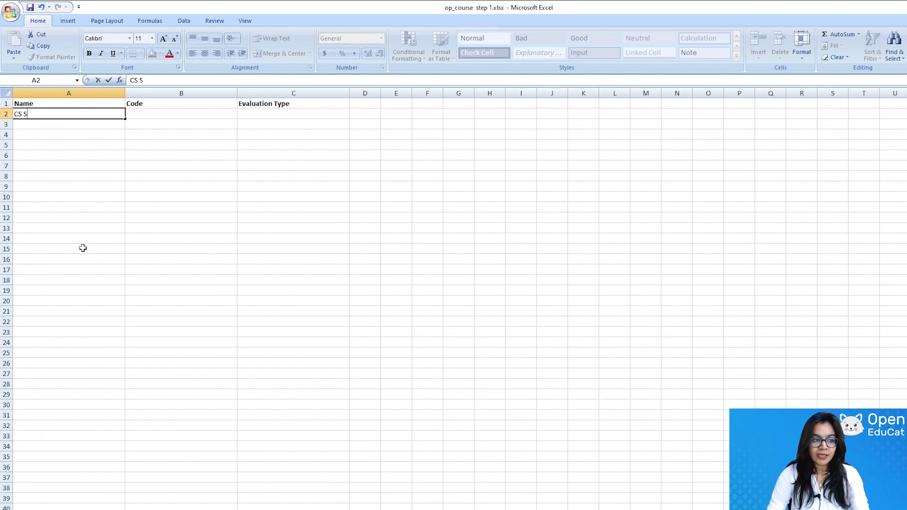
type("EM 3")
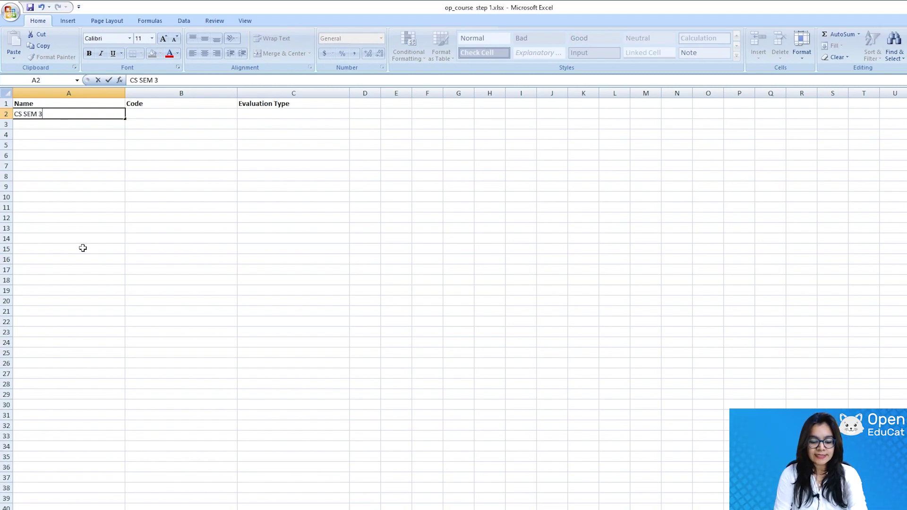
key("Tab")
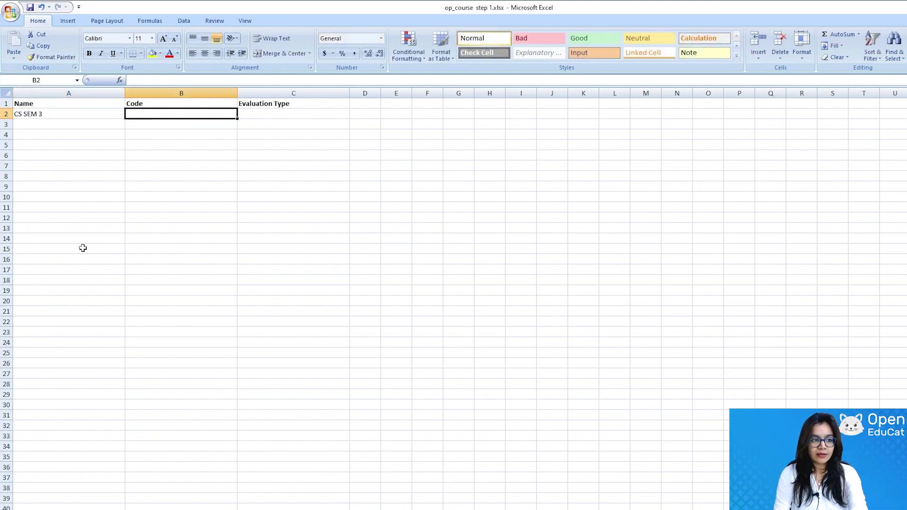
type("CS3")
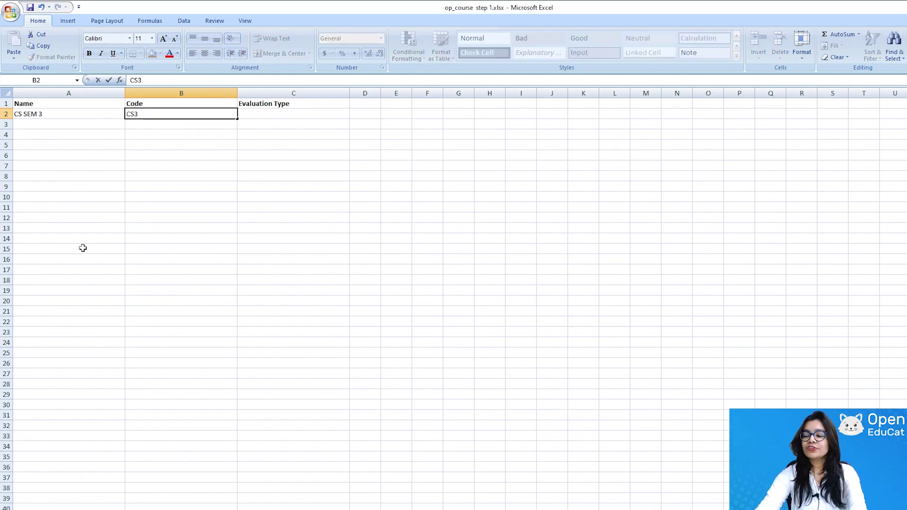
key("Tab")
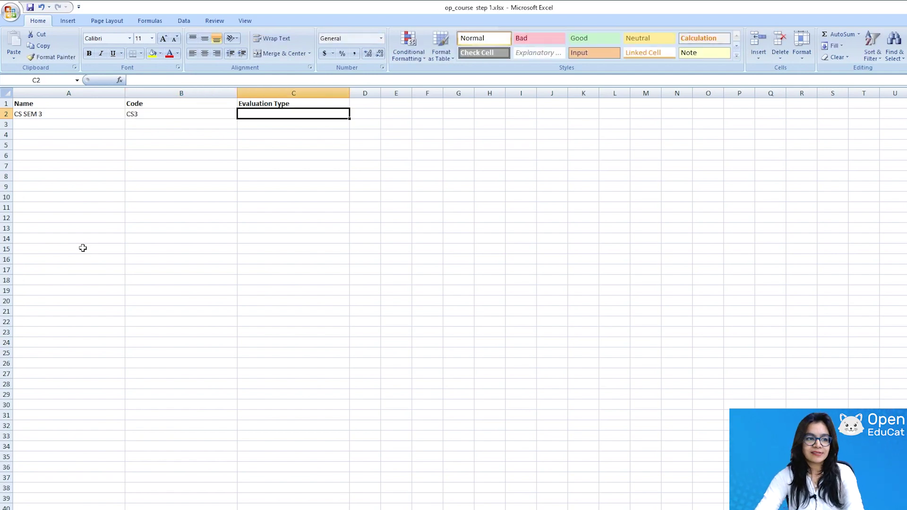
type("GPA")
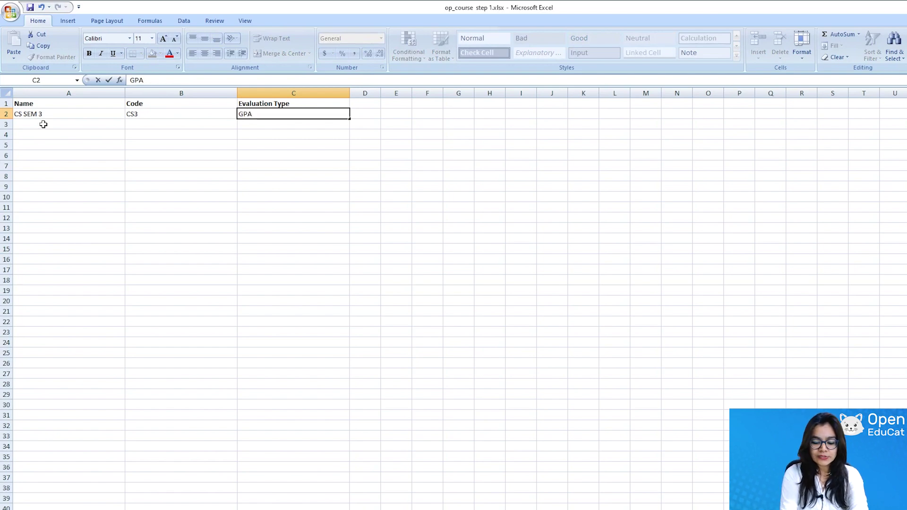
- Enter course CS SEM 5 with code CS5 and evaluation type GPA in row 3
left_click(41, 123)
type("CS ")
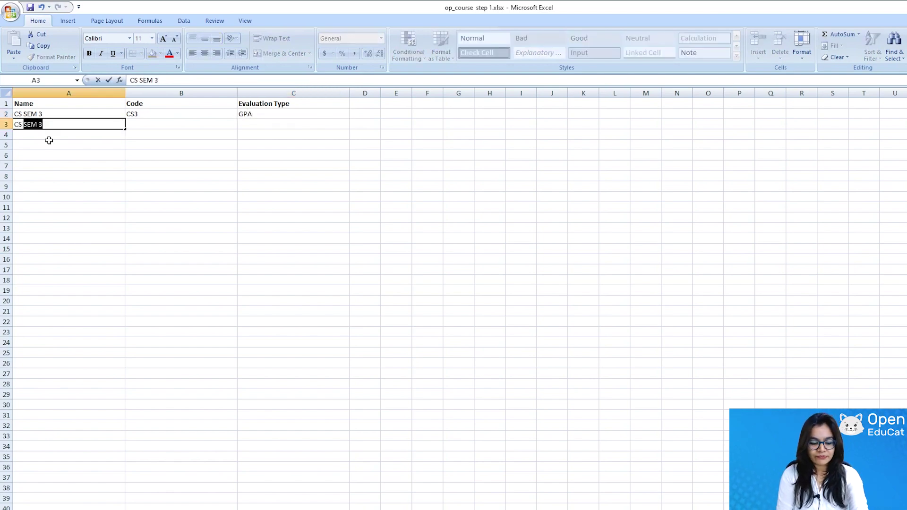
type("SEM 5")
key("Tab")
type("CS5")
key("Tab")
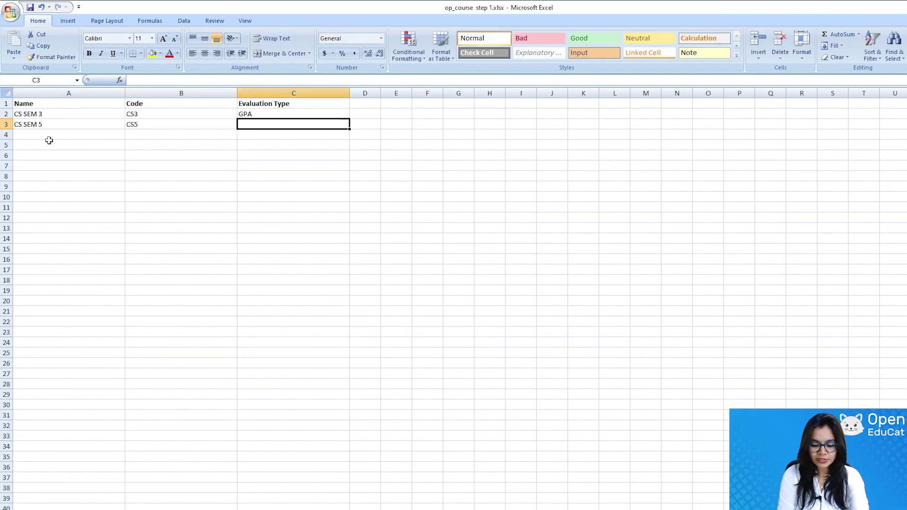
type("GPA")
key("ctrl+Return")
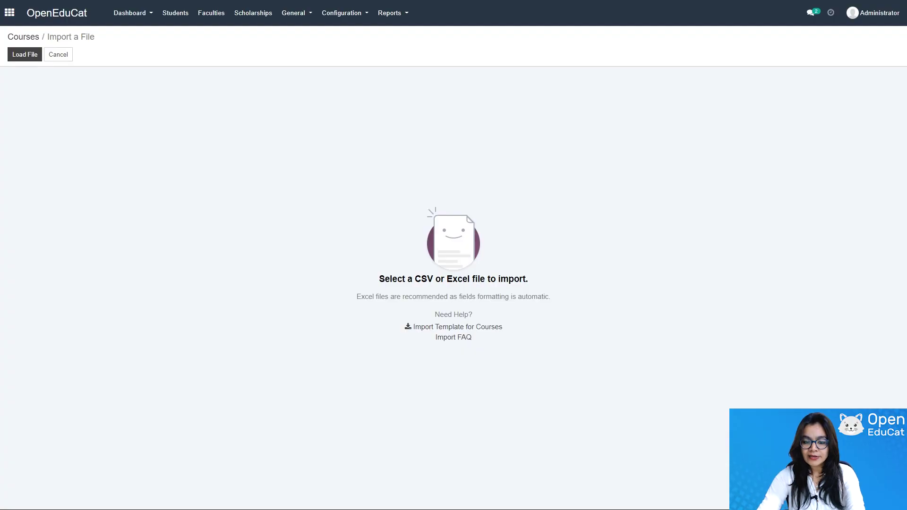
- Load the filled course spreadsheet, test it, and import CS SEM 3 and CS SEM 5
left_click(25, 55)
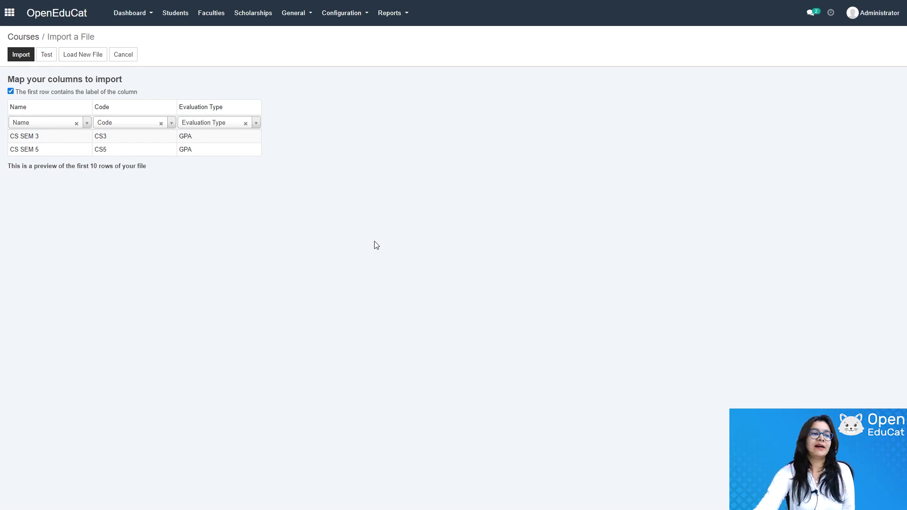
left_click(46, 55)
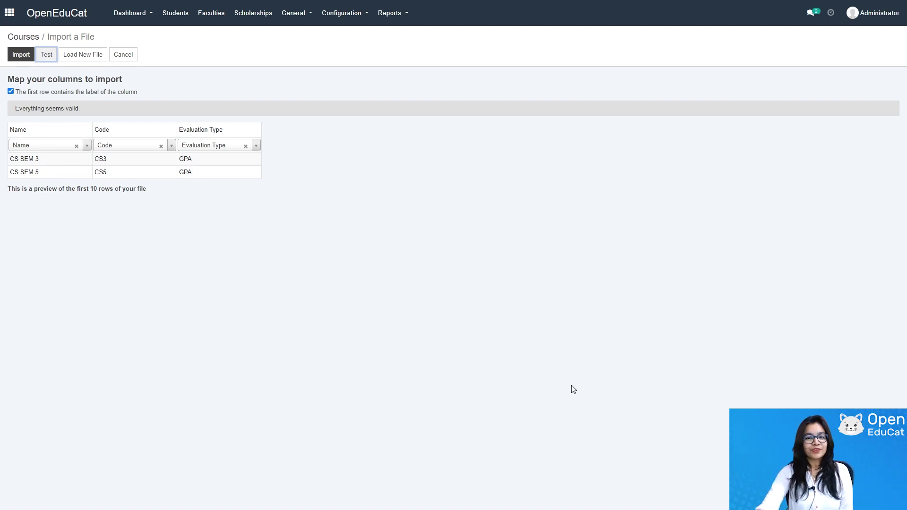
left_click(21, 59)
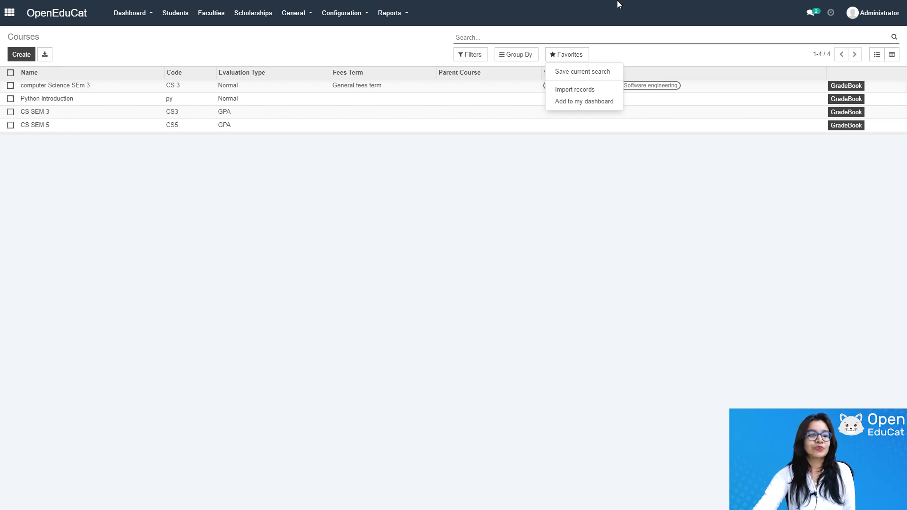
- Show the Course Dashboard with all four course cards, including CS SEM 3 and CS SEM 5
left_click(138, 18)
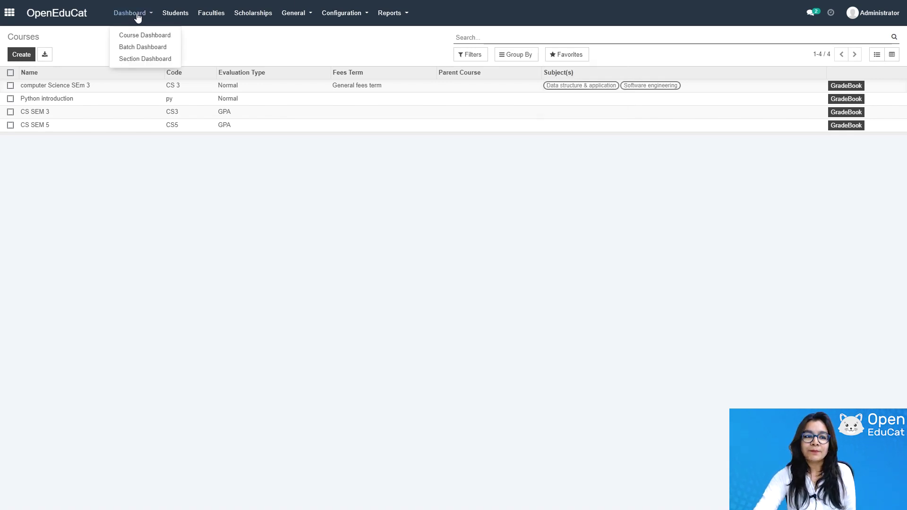
left_click(140, 38)
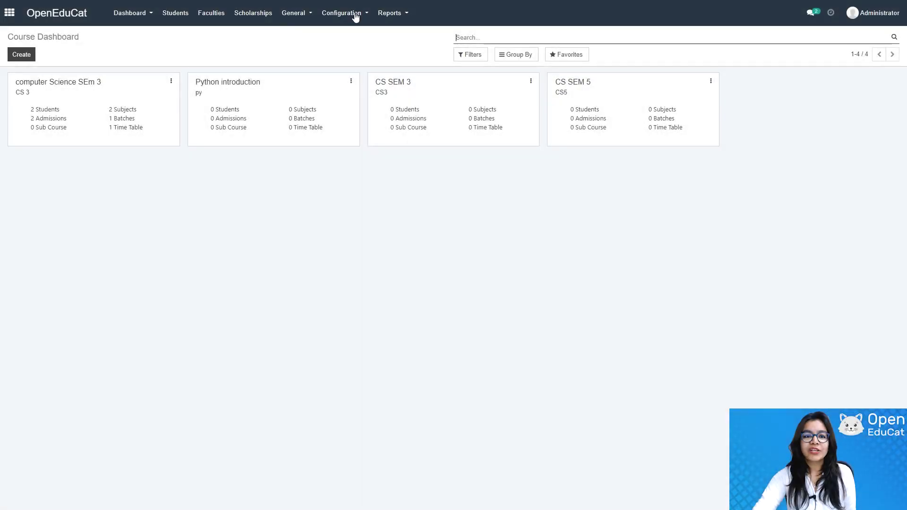
- From the Batches list, start a records import and open the downloaded op_batch template
left_click(355, 14)
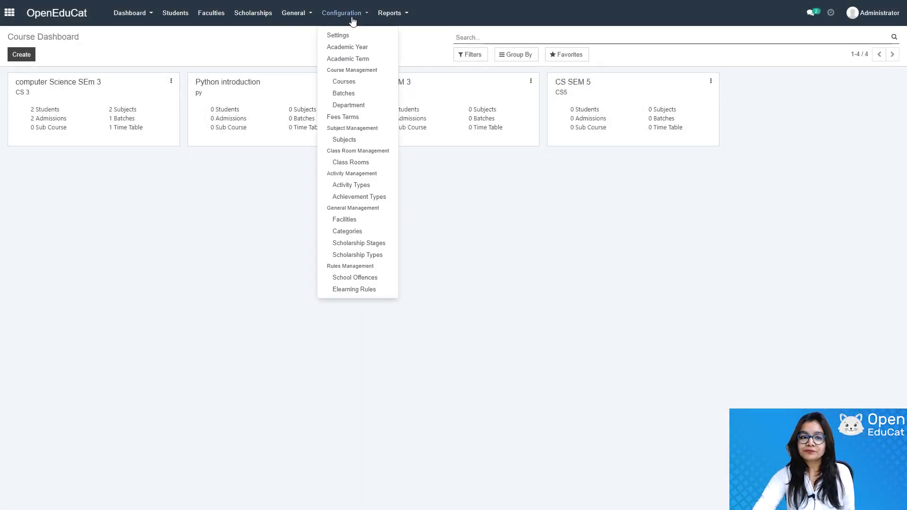
left_click(347, 93)
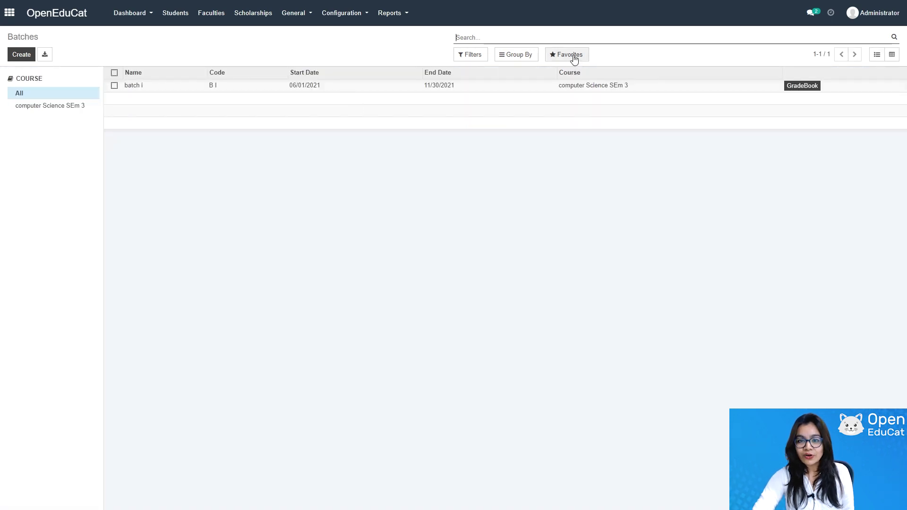
left_click(572, 56)
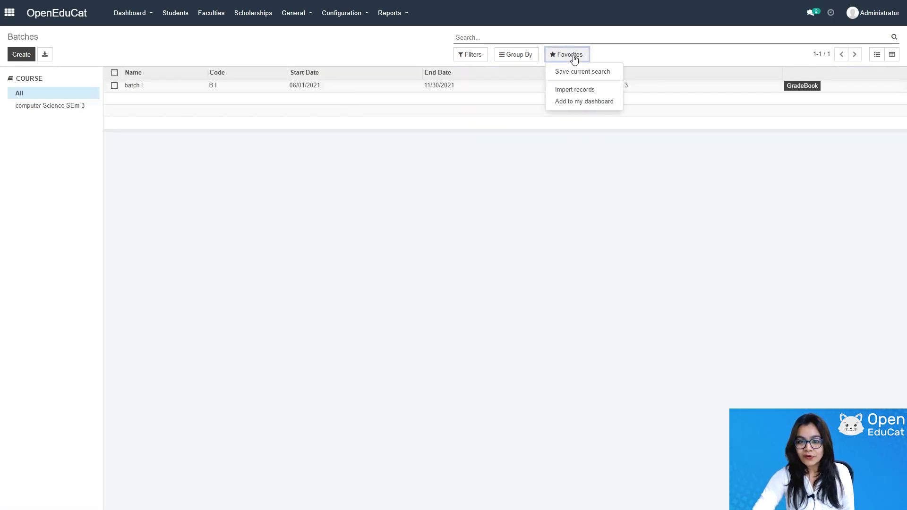
left_click(573, 91)
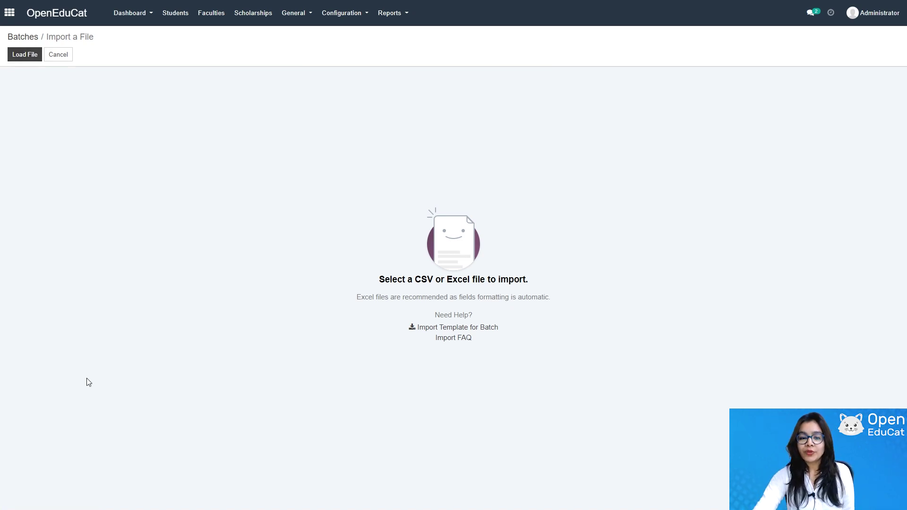
left_click(429, 327)
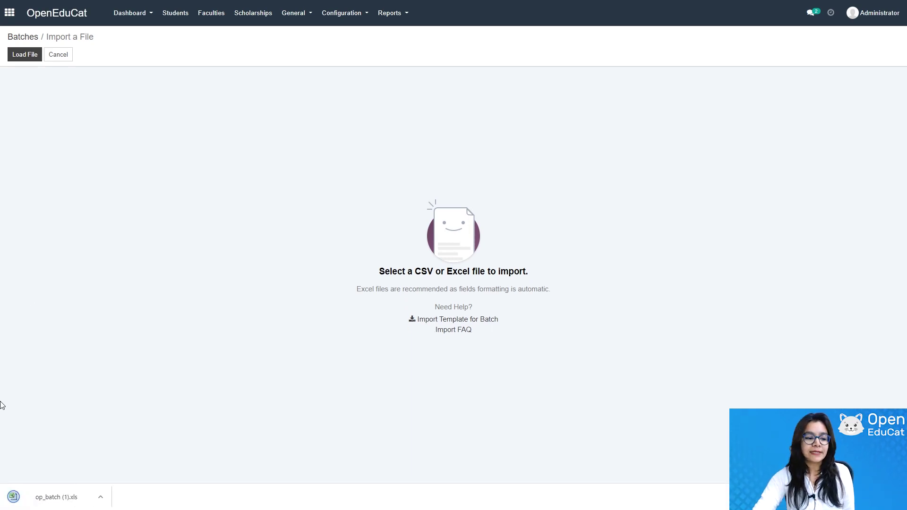
left_click(65, 499)
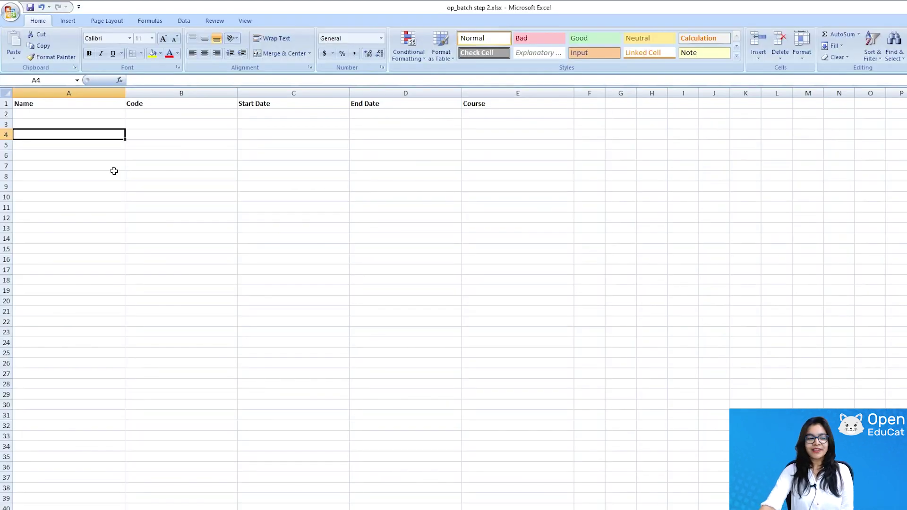
- Fill row 2 with CS BATCH 1, CS1, 06-02-2019, 06-02-2022 and course CS SEM 3
left_click(76, 156)
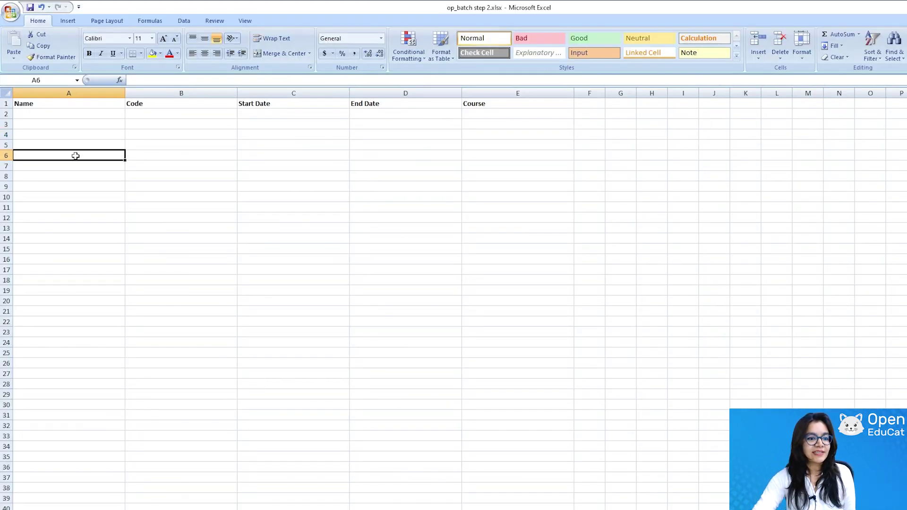
left_click(60, 115)
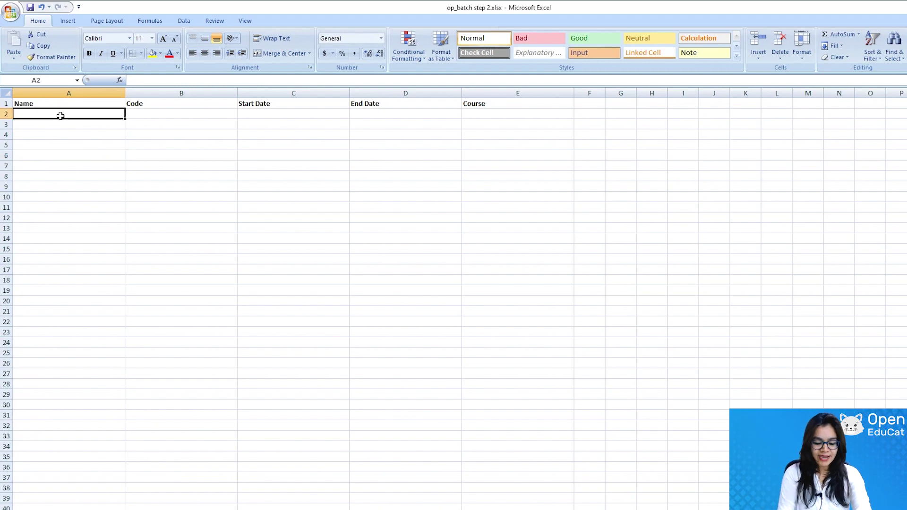
type("CS BATCH 1")
key("Tab")
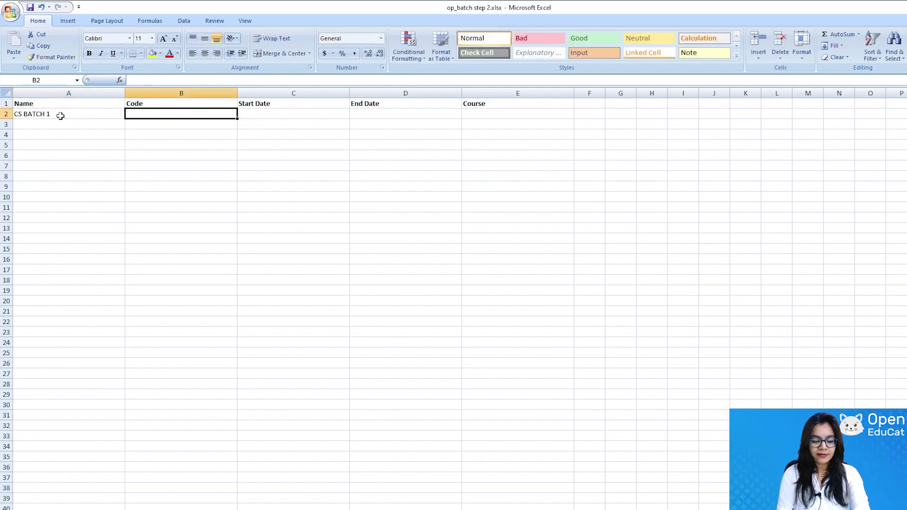
type("CS1")
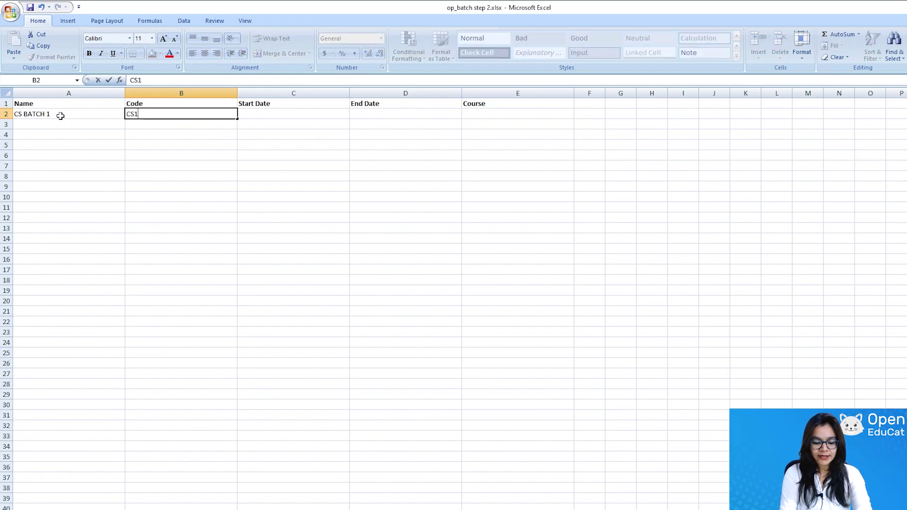
key("Tab")
type("06-02-2019")
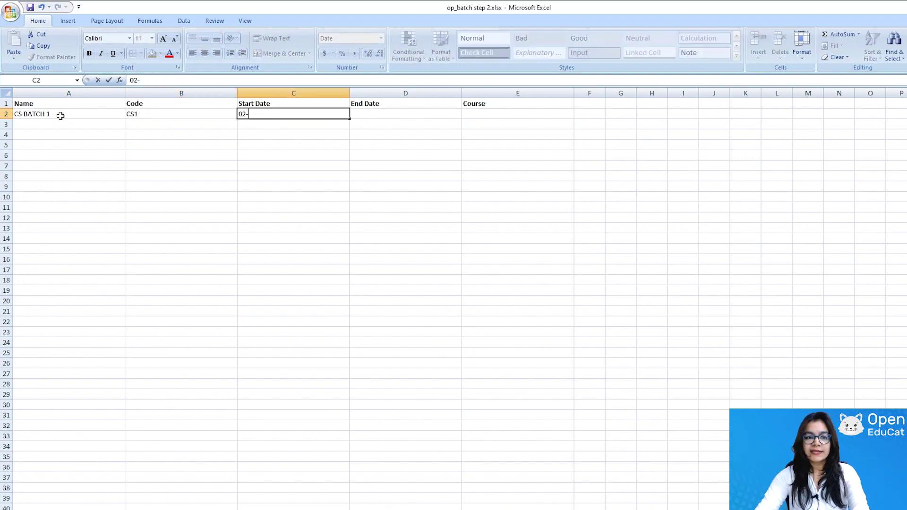
key("Tab")
type("06-02-2022")
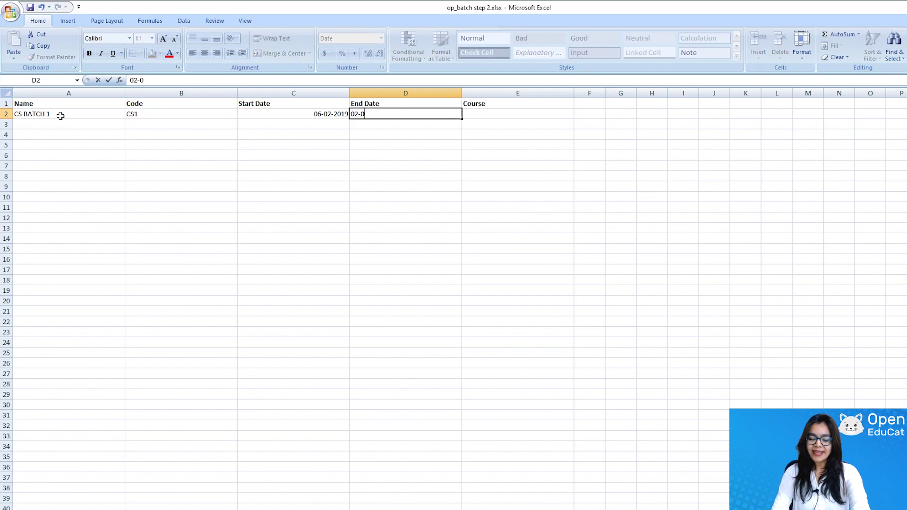
key("Tab")
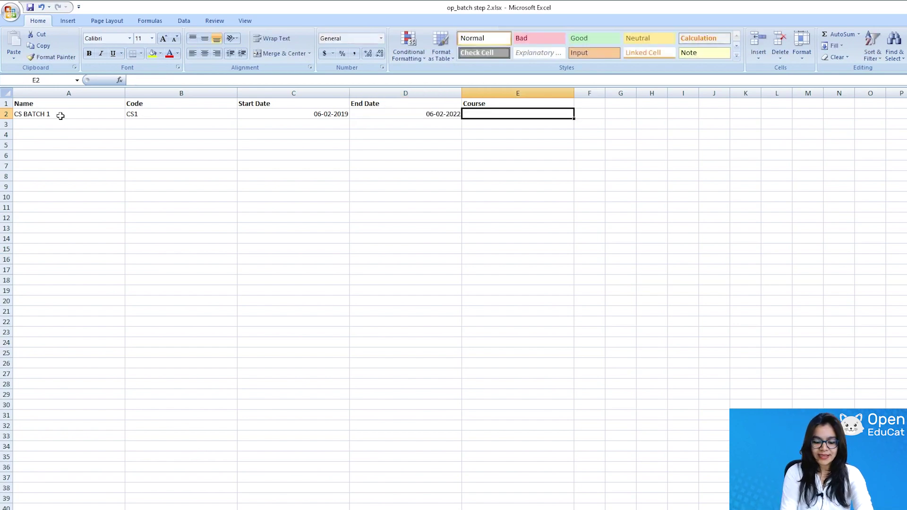
type("CS SEM 3")
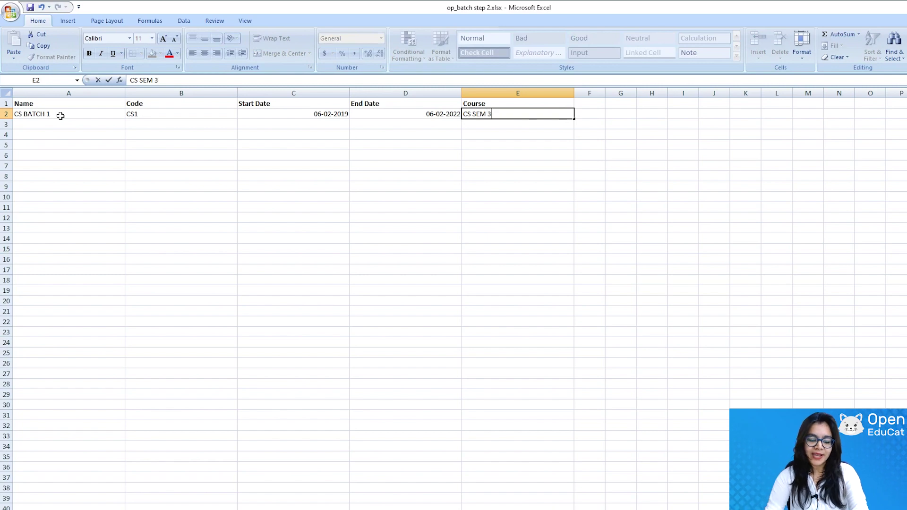
left_click(62, 123)
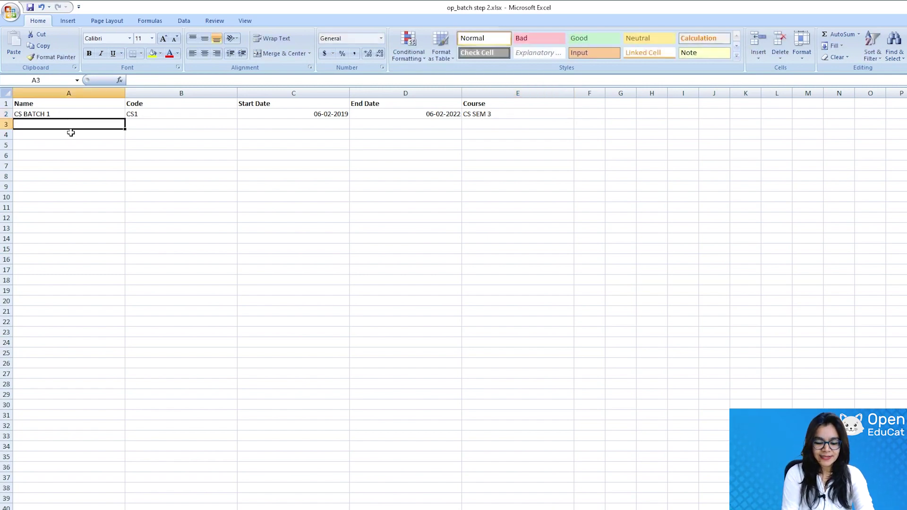
- Fill row 3 with CS BATCH 2, CS2, dates 02-06-2019 to 02-06-2022, course CS SEM 5
type("CS BATCH")
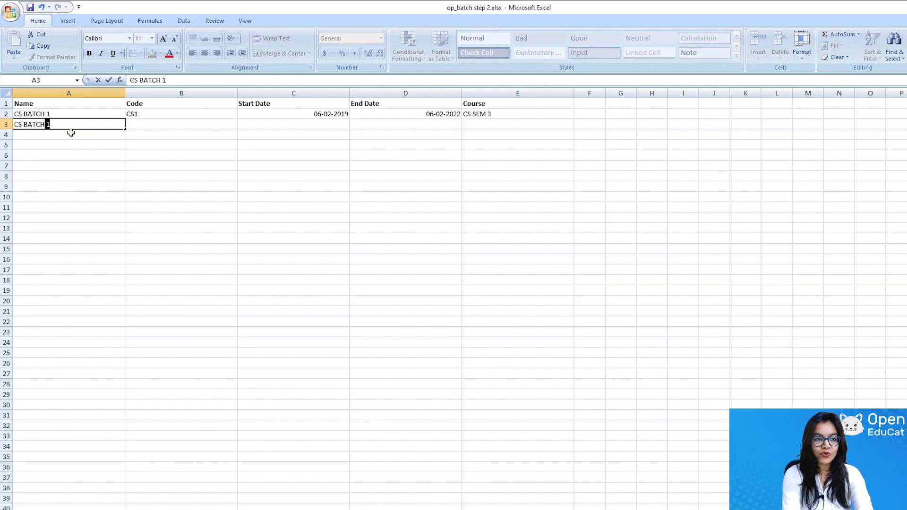
type(" 2")
key("Tab")
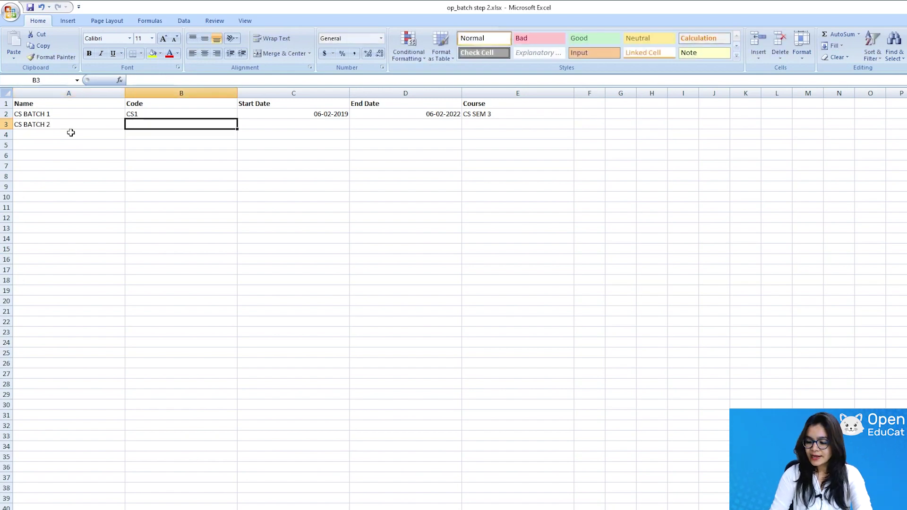
type("CS2")
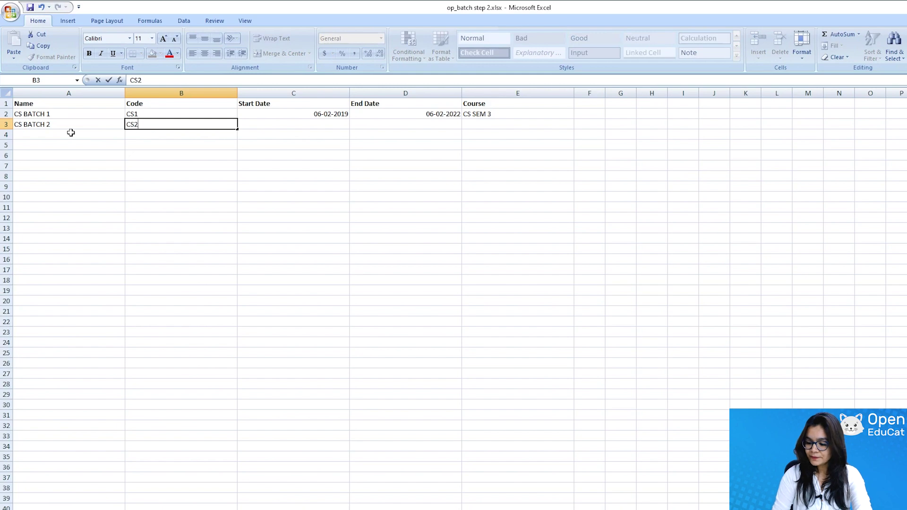
key("Tab")
type("02")
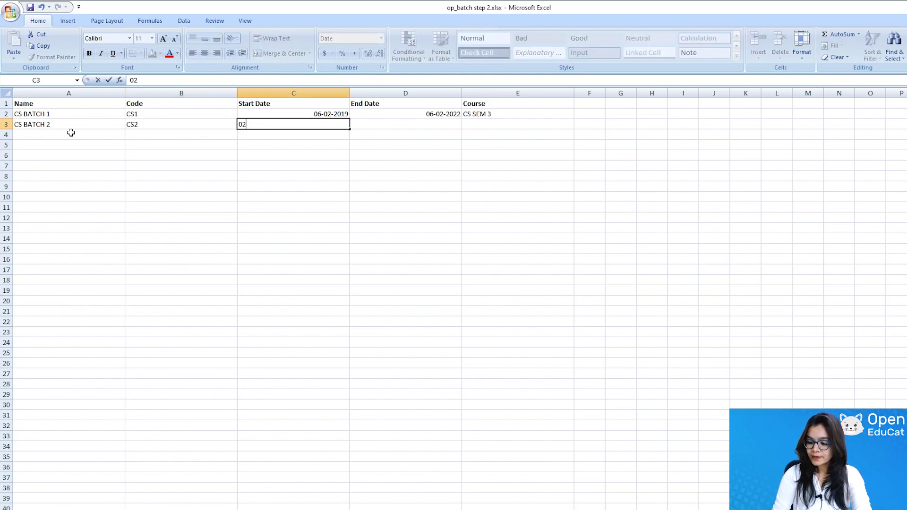
type("-06-2019")
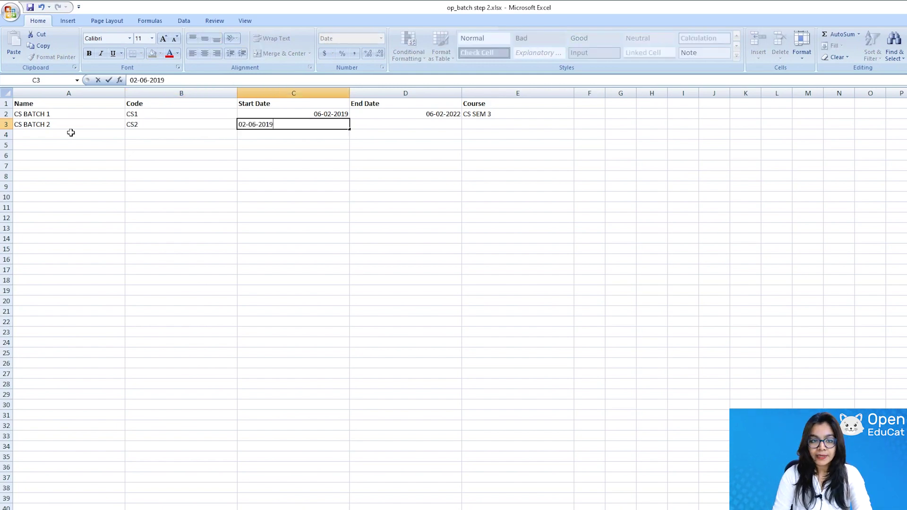
key("Tab")
type("0")
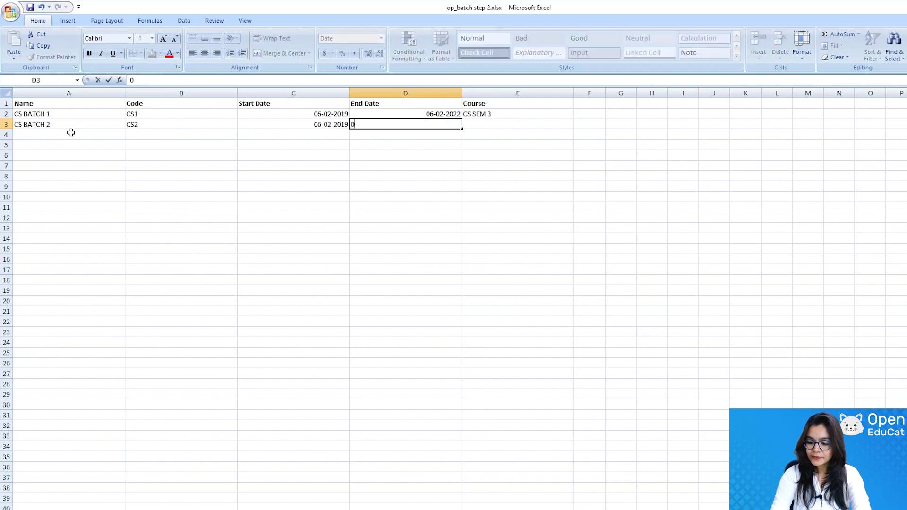
type("2-06-")
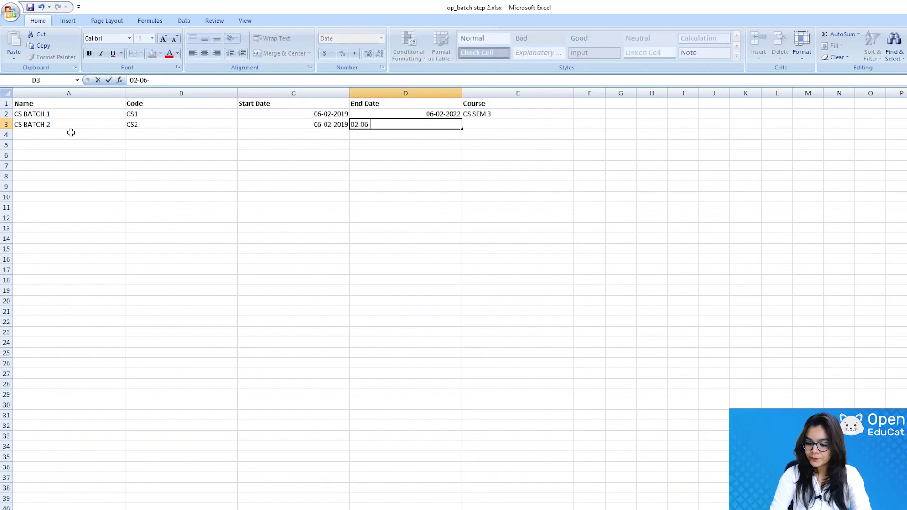
type("2022")
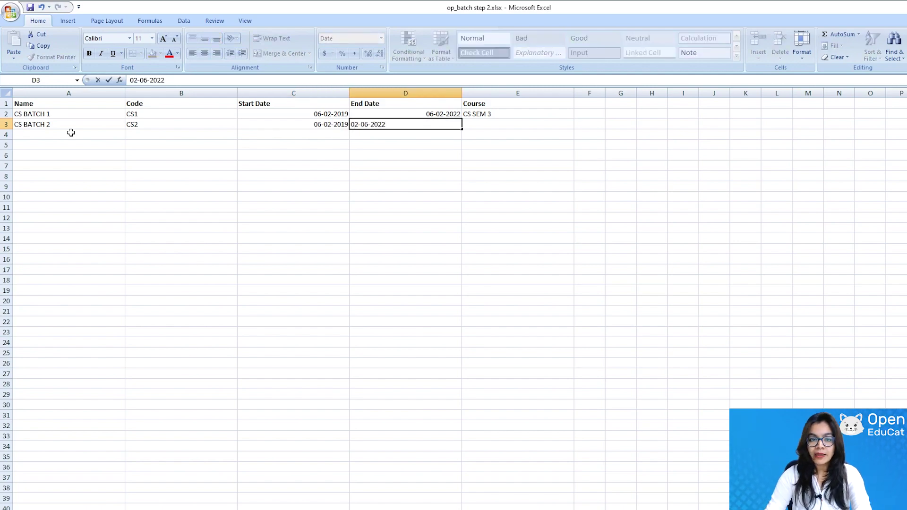
key("Tab")
type("CS ")
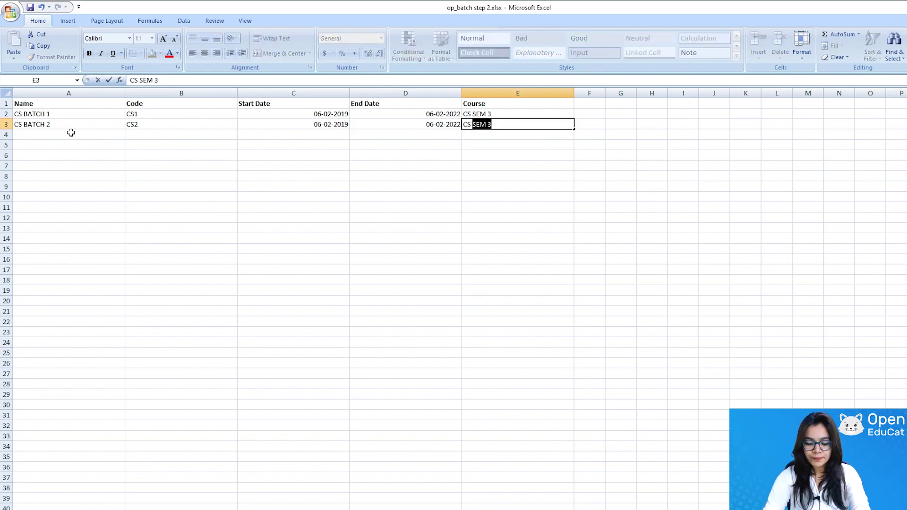
type("SEM 5")
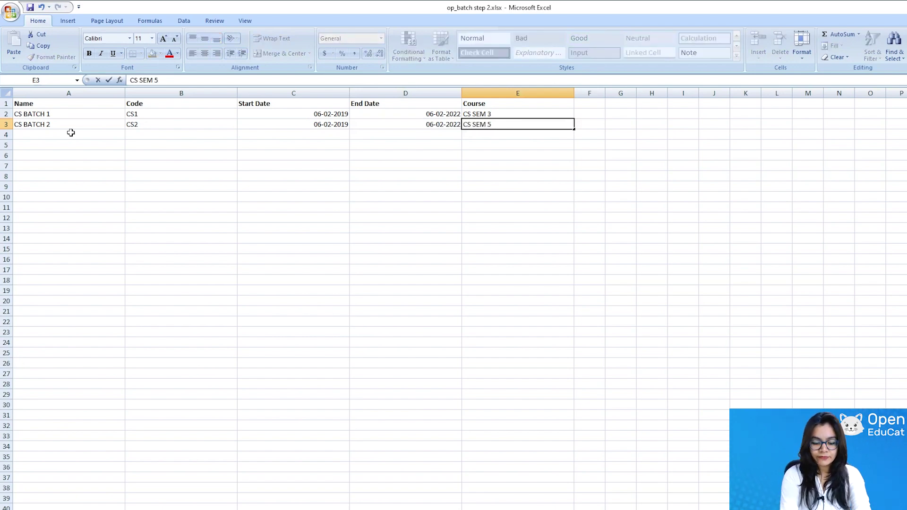
key("Return")
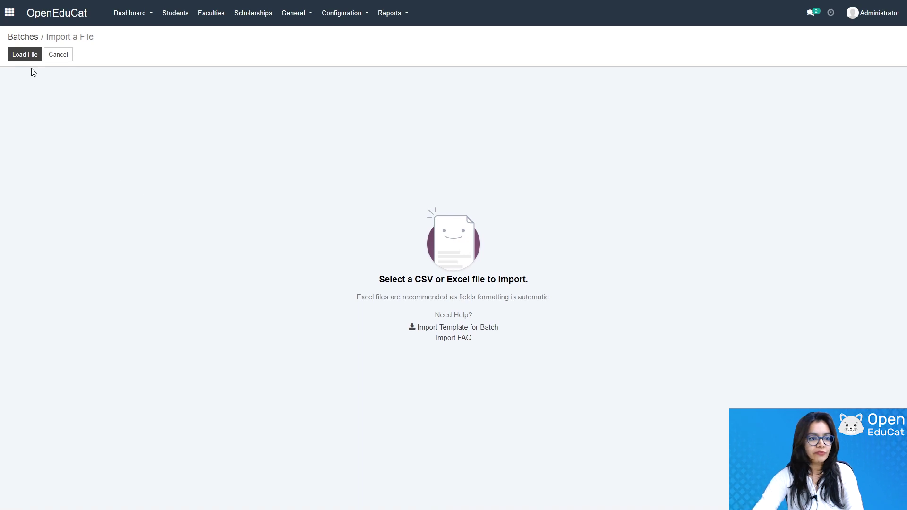
- Load the batch workbook, test it, and import CS BATCH 1 and CS BATCH 2
left_click(25, 54)
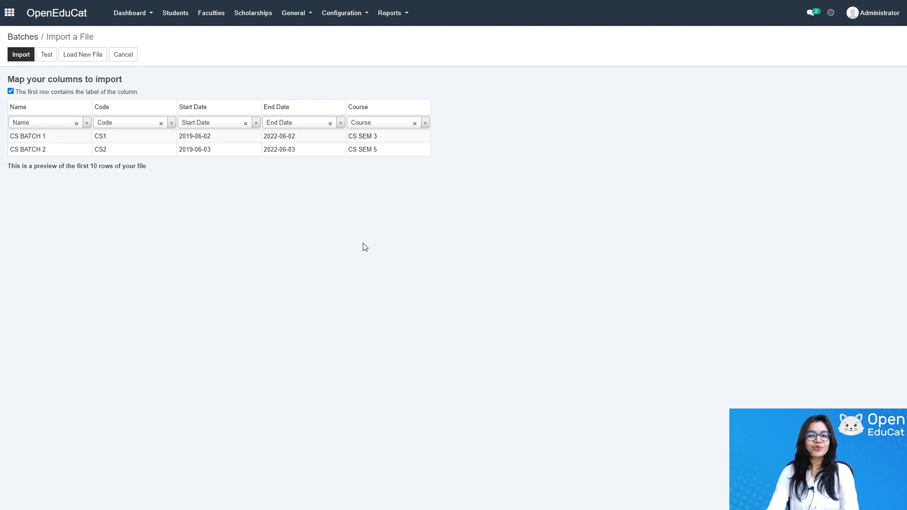
left_click(45, 57)
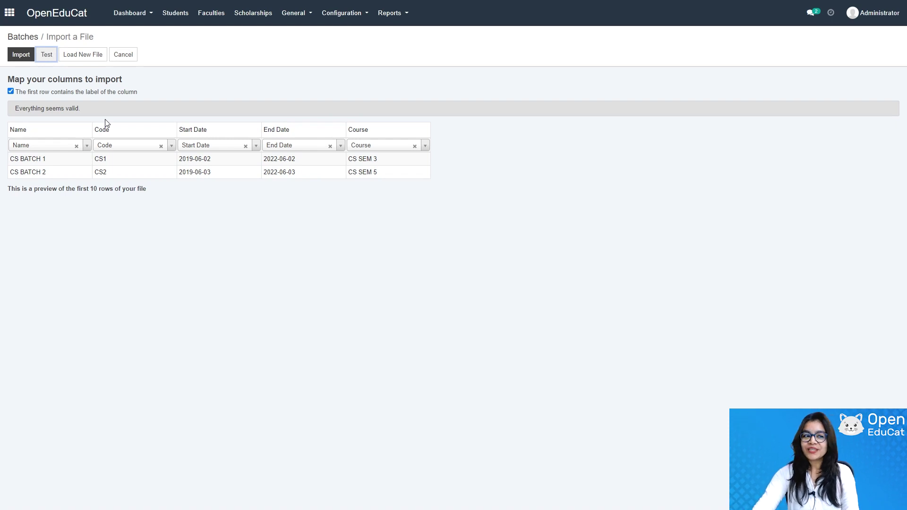
left_click(20, 55)
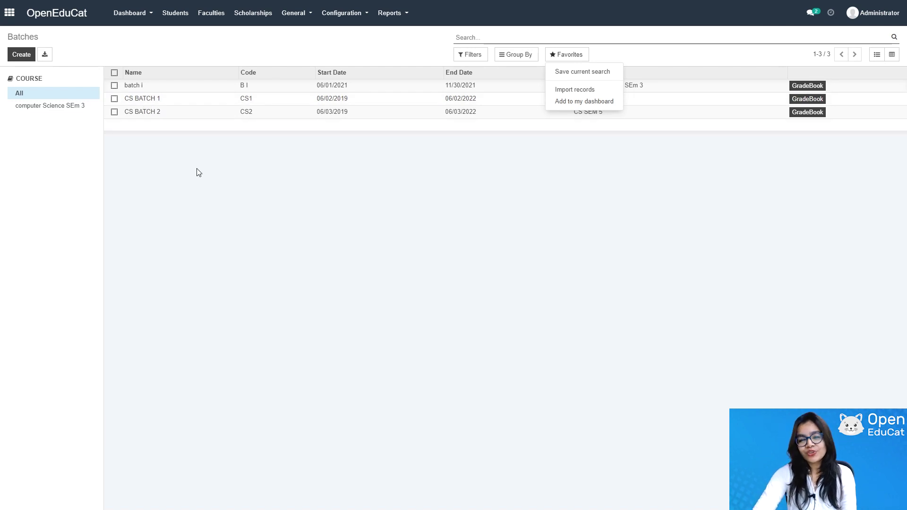
- Show the Dashboard menu listing the course, batch and section dashboards
left_click(137, 13)
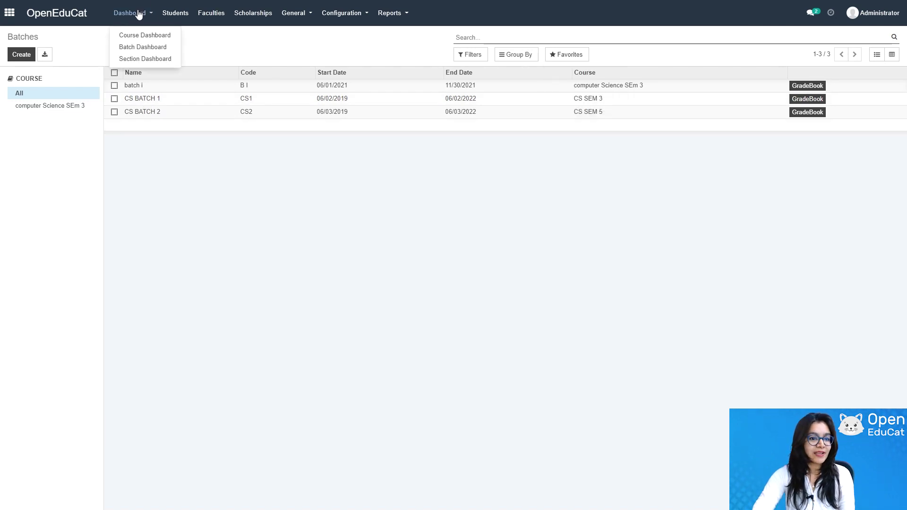
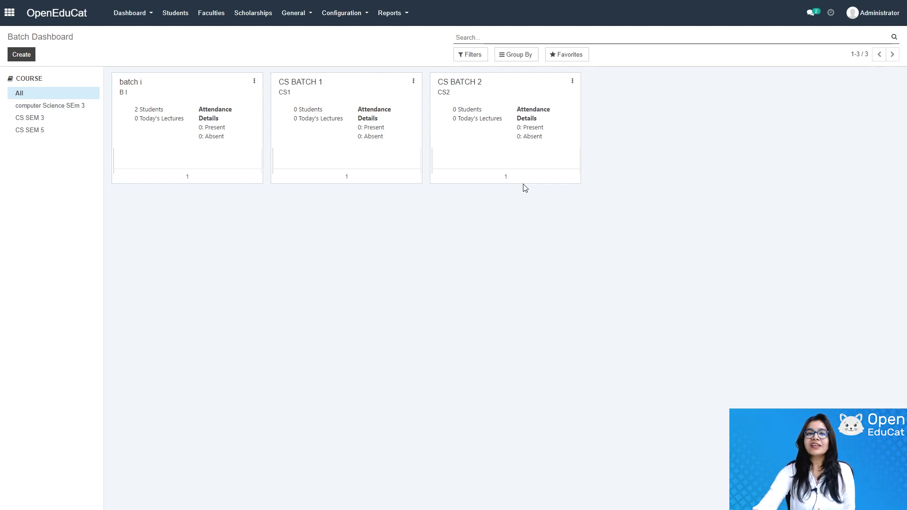
- Go to Configuration > Subjects import and open the downloaded op_subject step 3.xlsx template
left_click(339, 14)
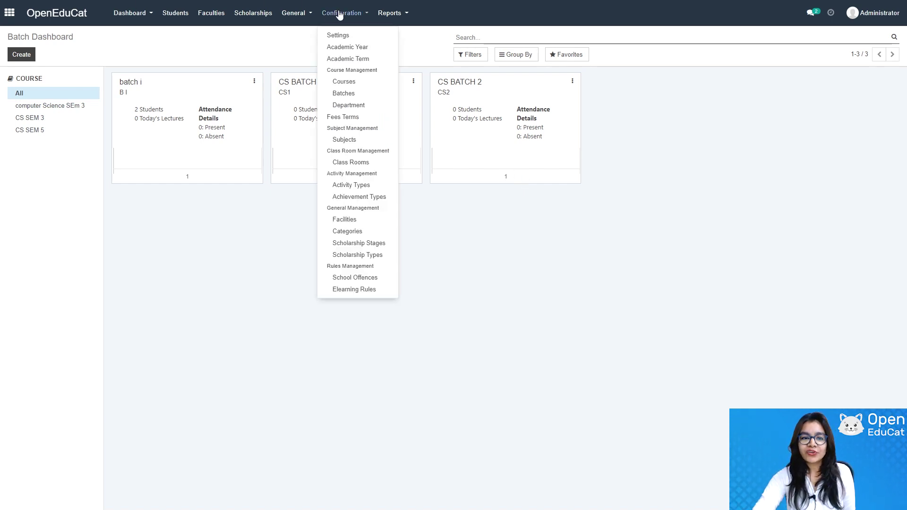
left_click(345, 140)
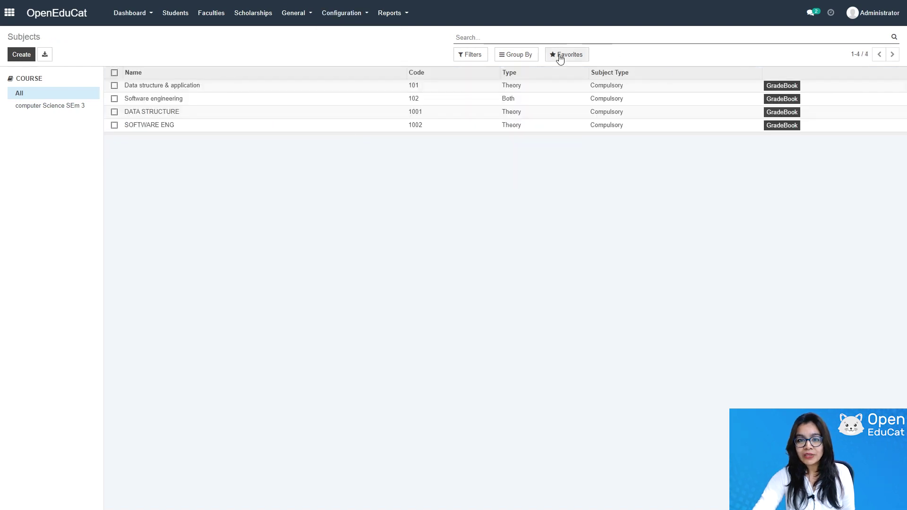
left_click(560, 59)
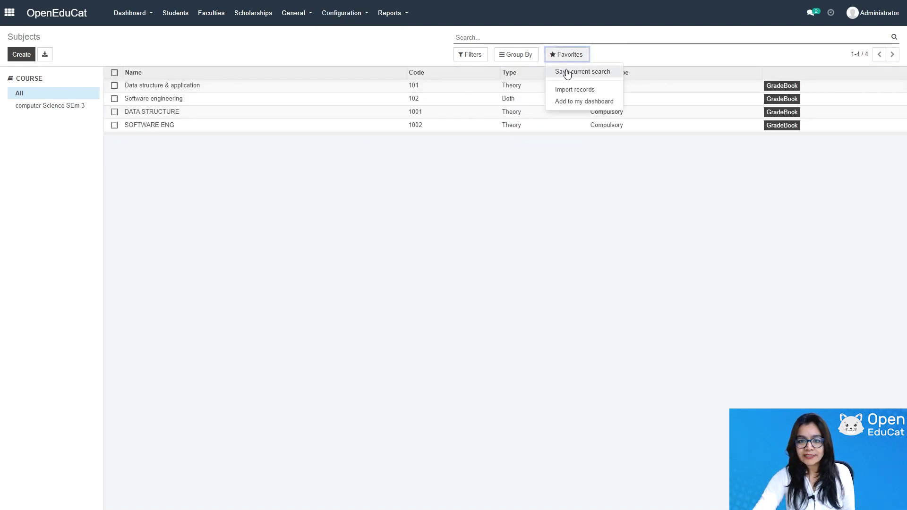
left_click(573, 91)
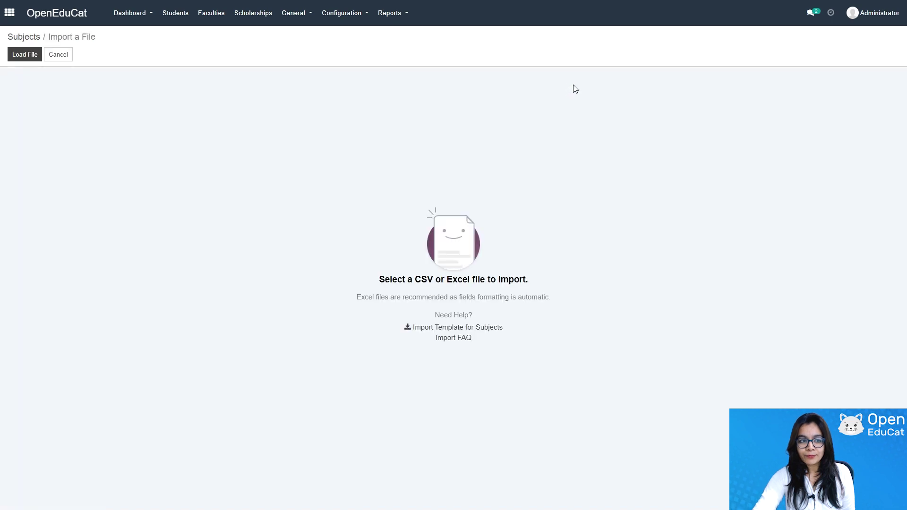
left_click(429, 329)
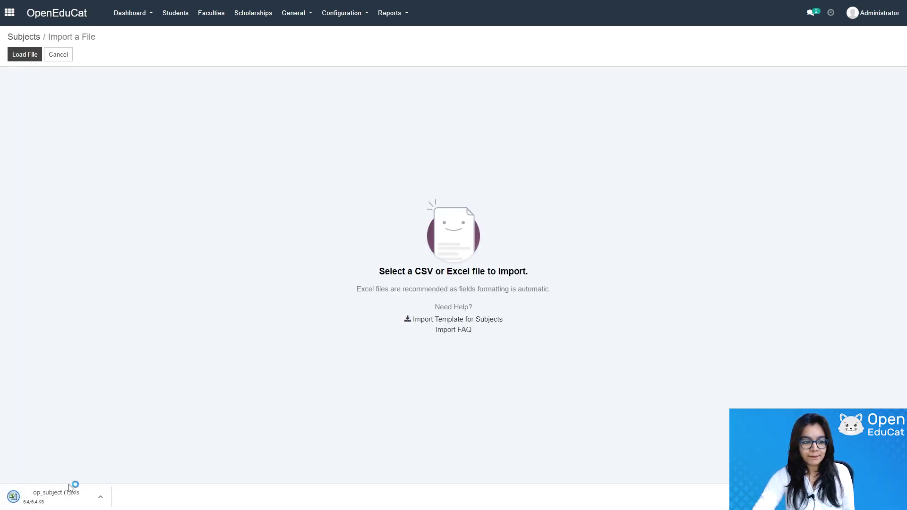
left_click(65, 499)
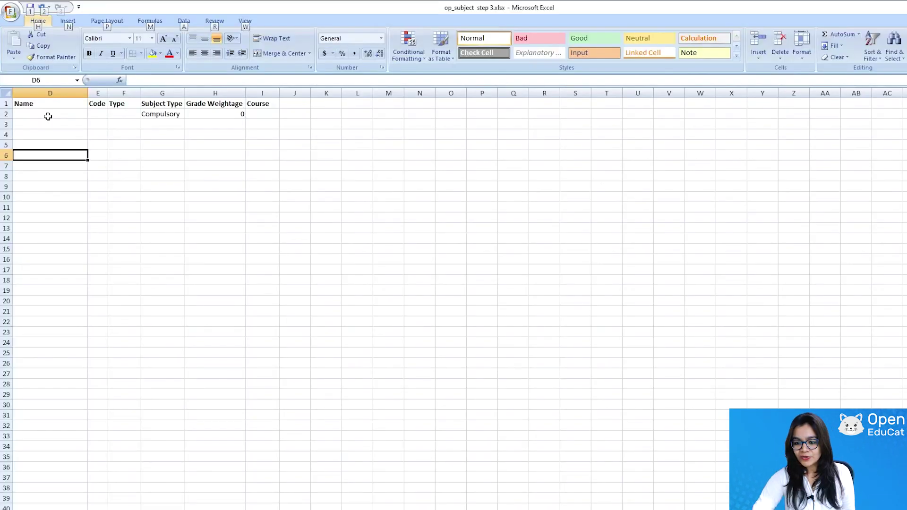
- Enter subject Data structure 001 with code 161, type Theory and course CS SEM 3
left_click(49, 116)
type("Da")
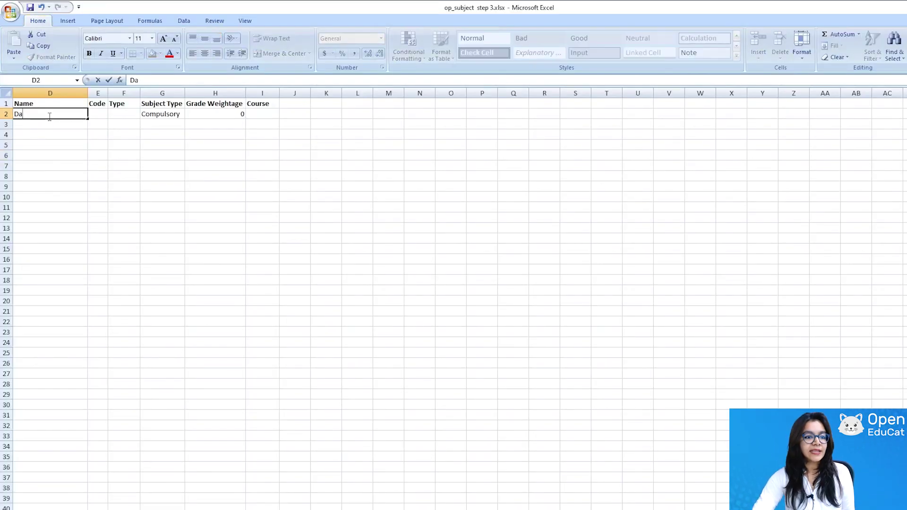
type("ta s")
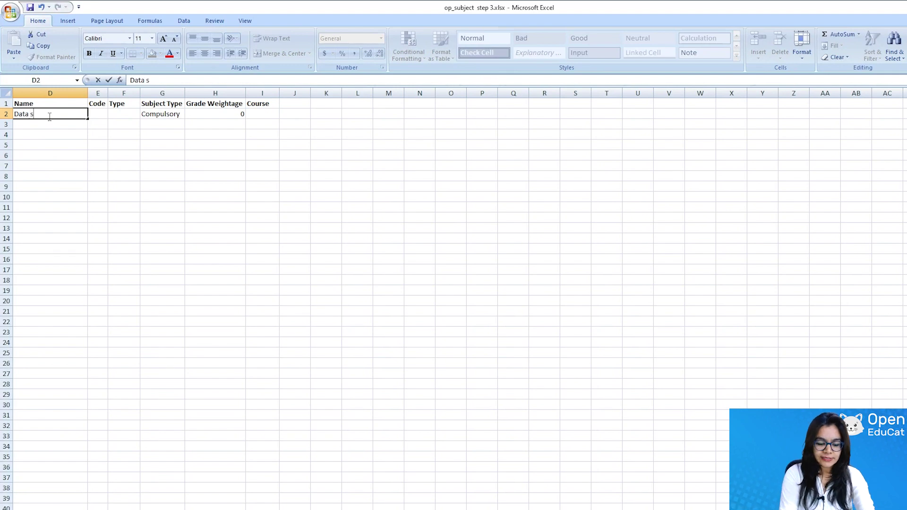
type("truc")
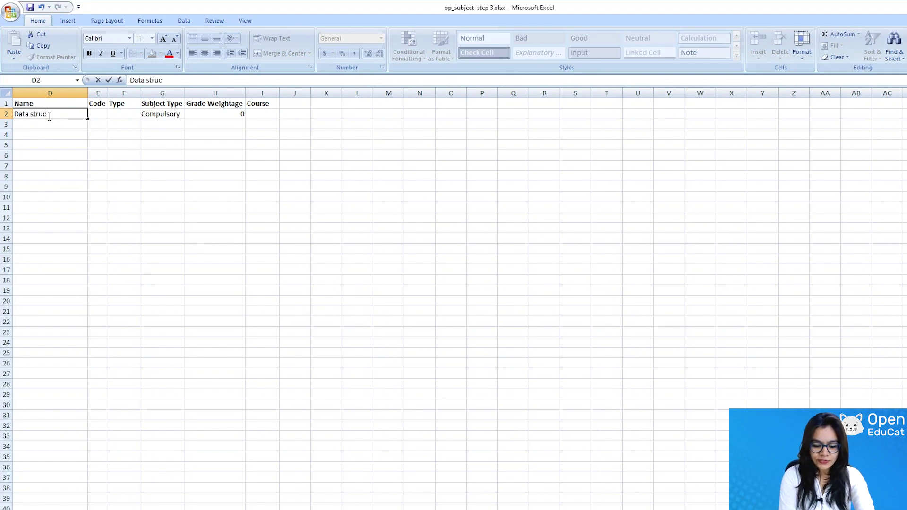
type("ture ")
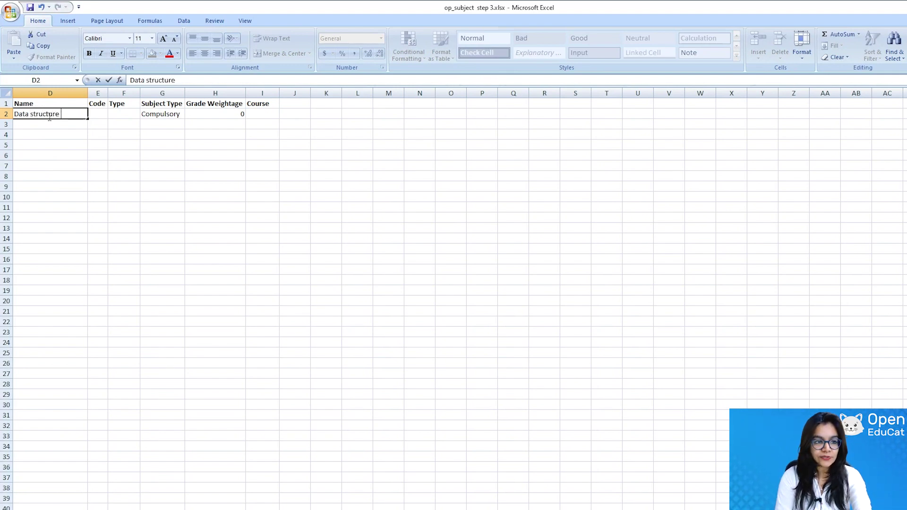
type("001")
key("Tab")
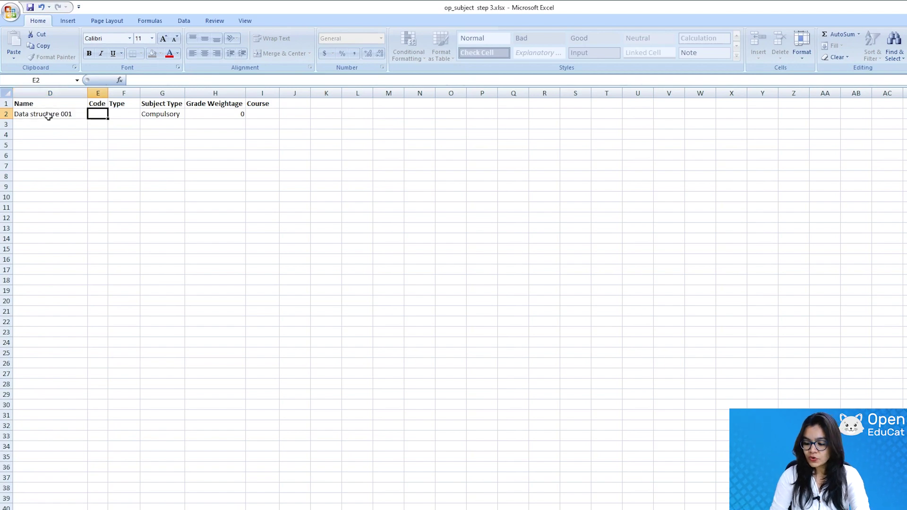
type("161")
key("Tab")
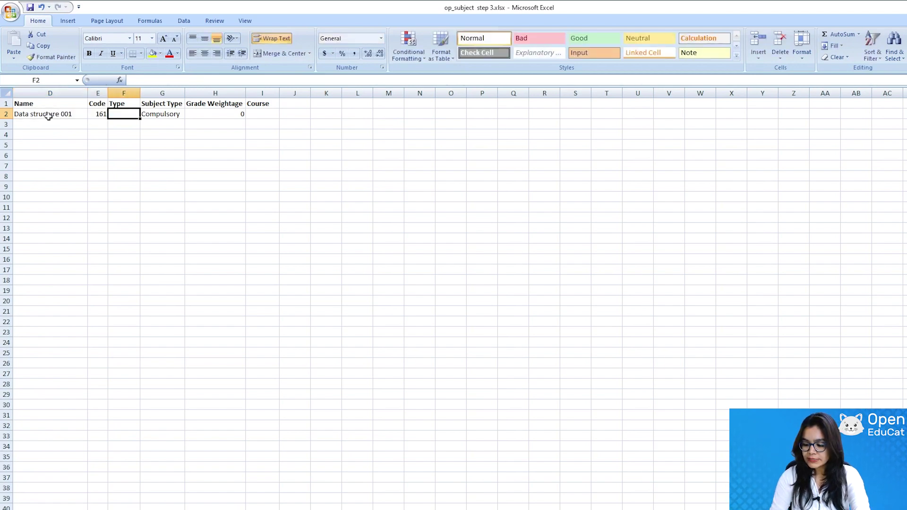
type("The")
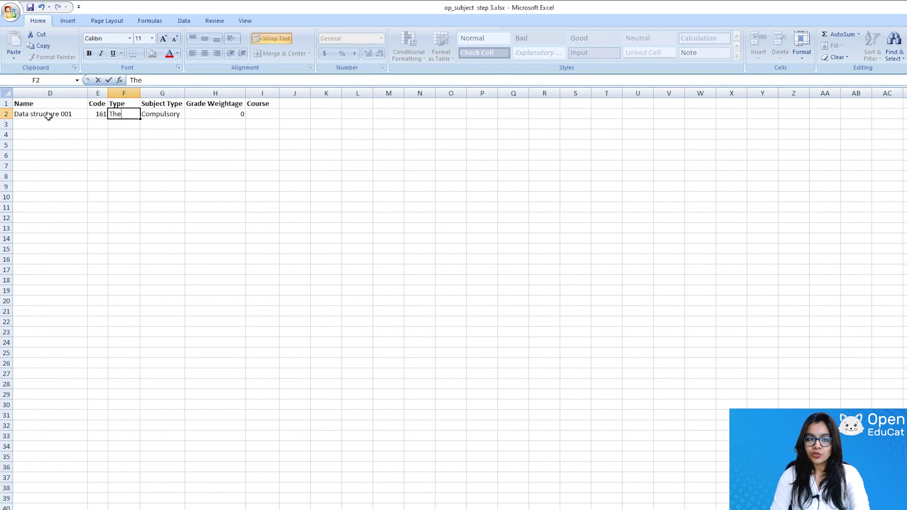
type("ory")
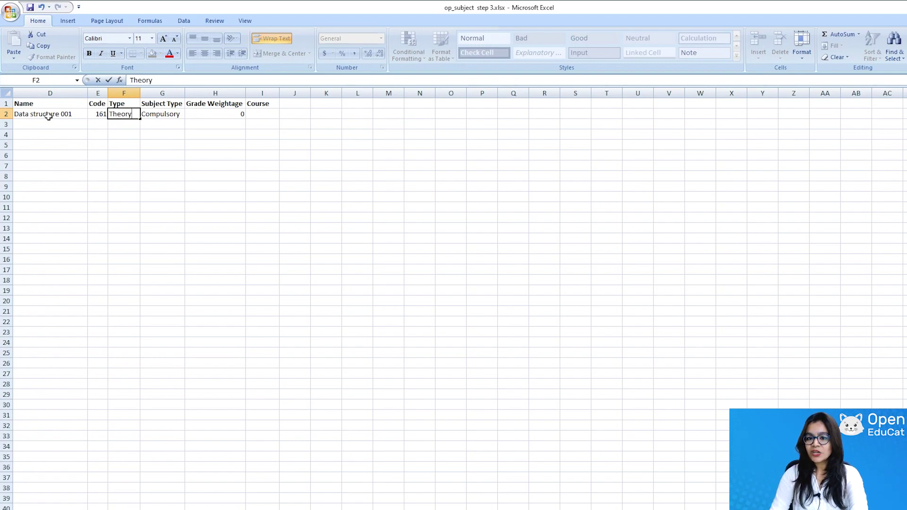
key("Tab")
key("Tab")
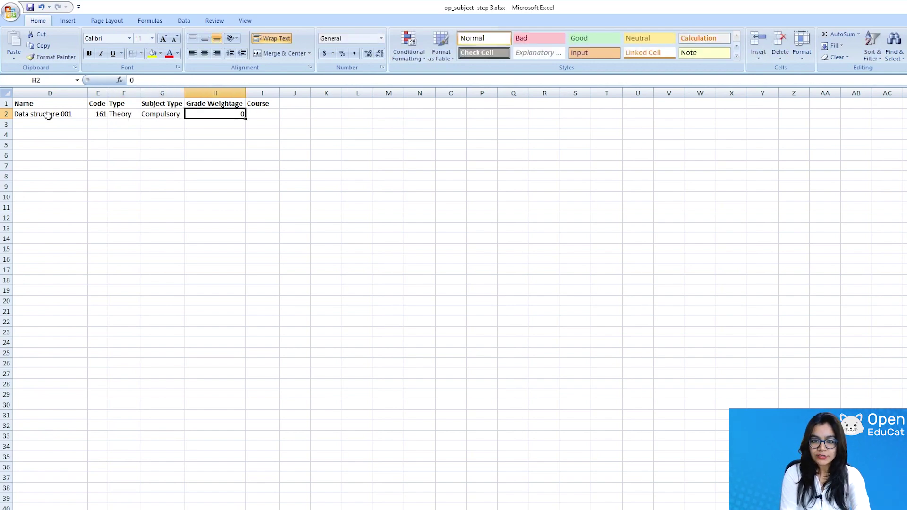
key("Tab")
type("CS")
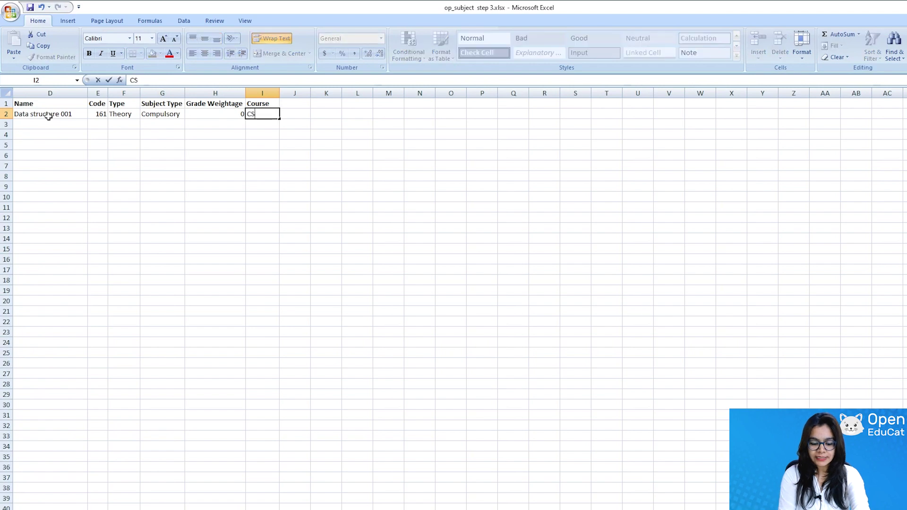
type(" SEM")
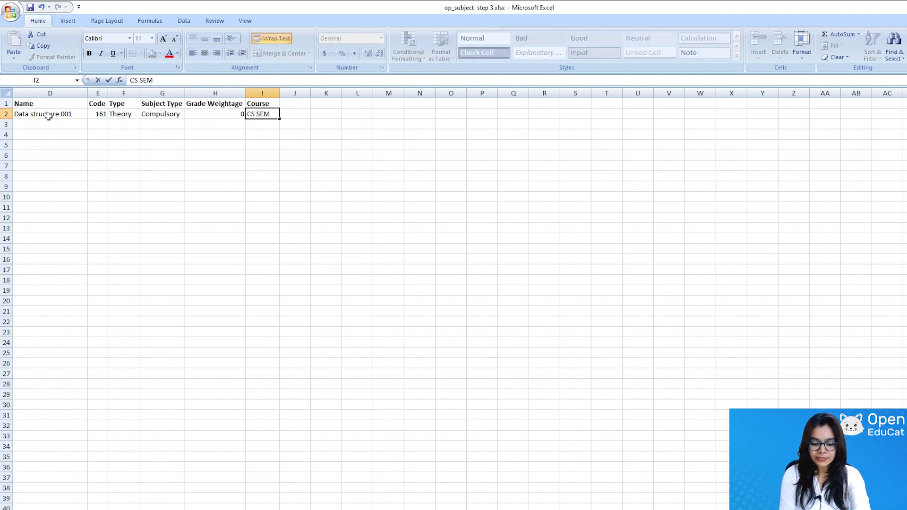
type(" 3")
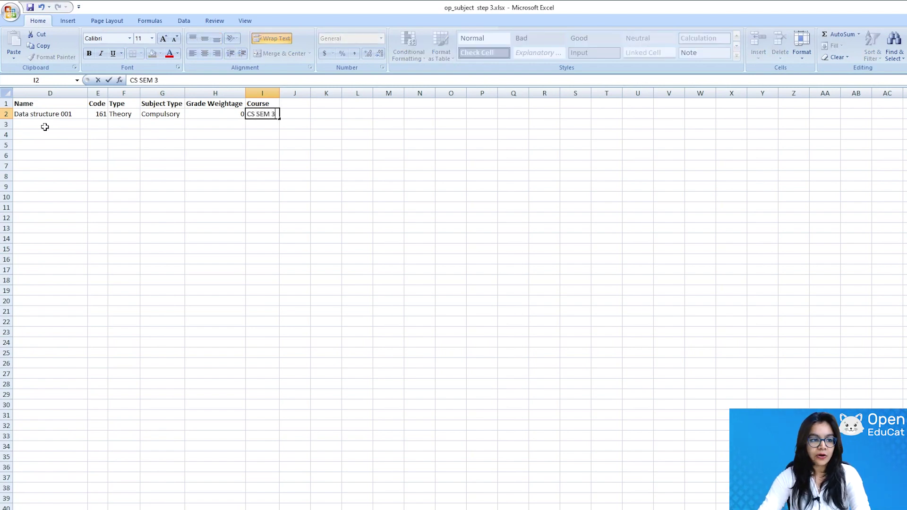
left_click(44, 126)
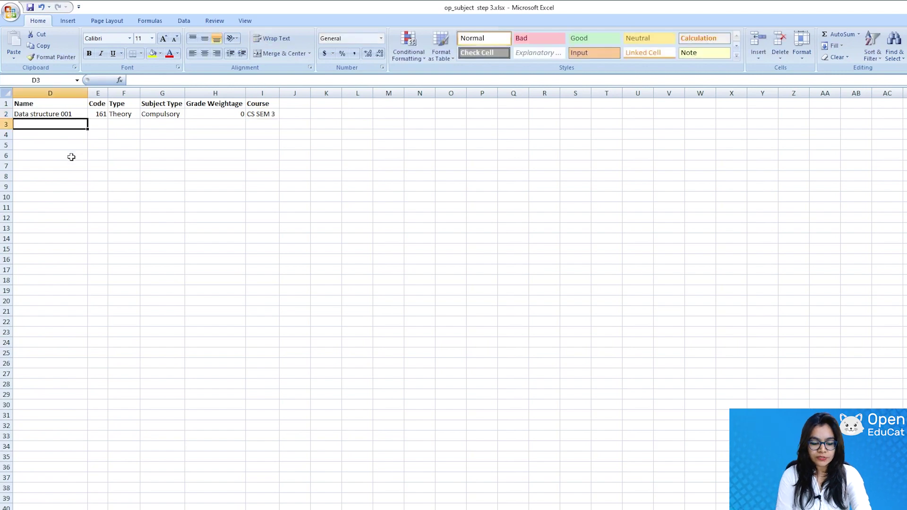
- Enter subject Software basics: code 162, Theory, Compulsory, weightage 0, course CS SEM 5
type("S")
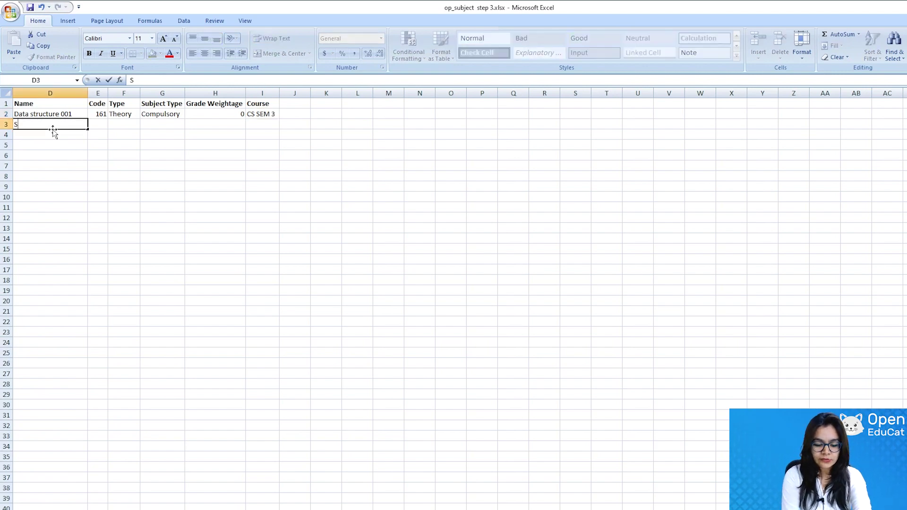
type("oftwar")
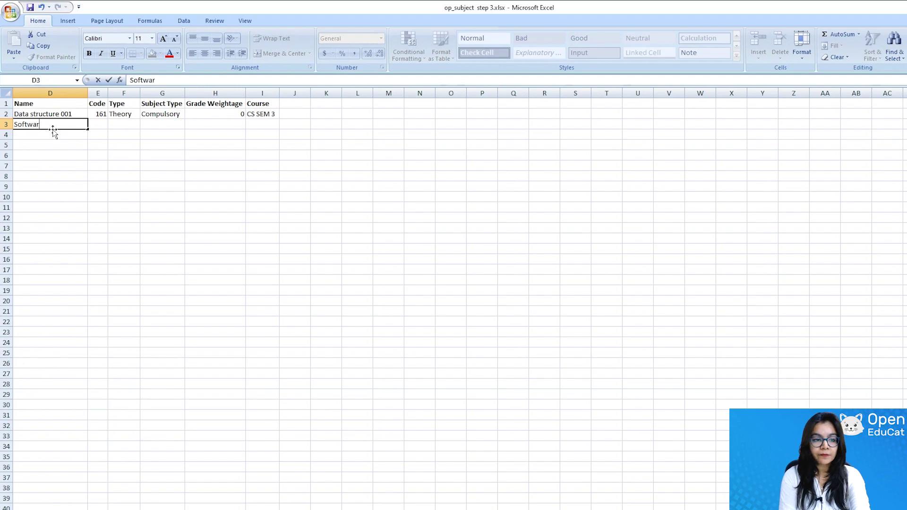
type("e basics")
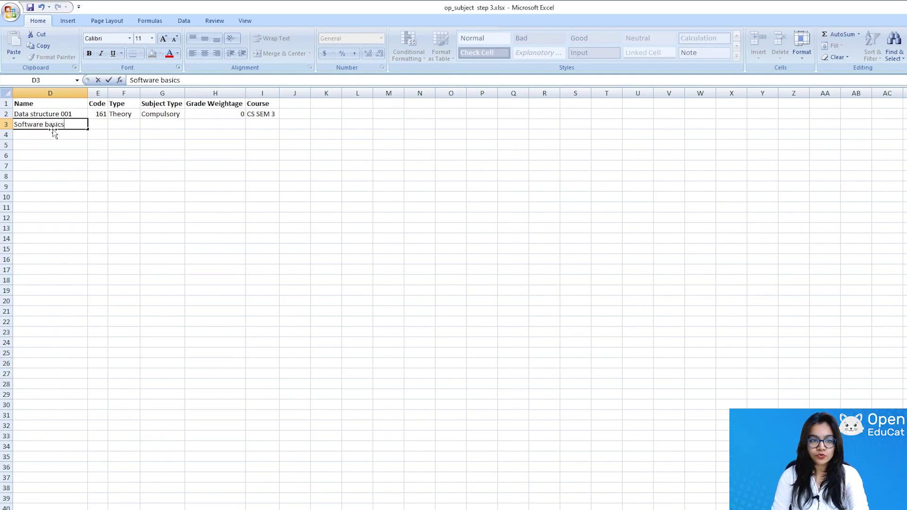
key("Tab")
type("162")
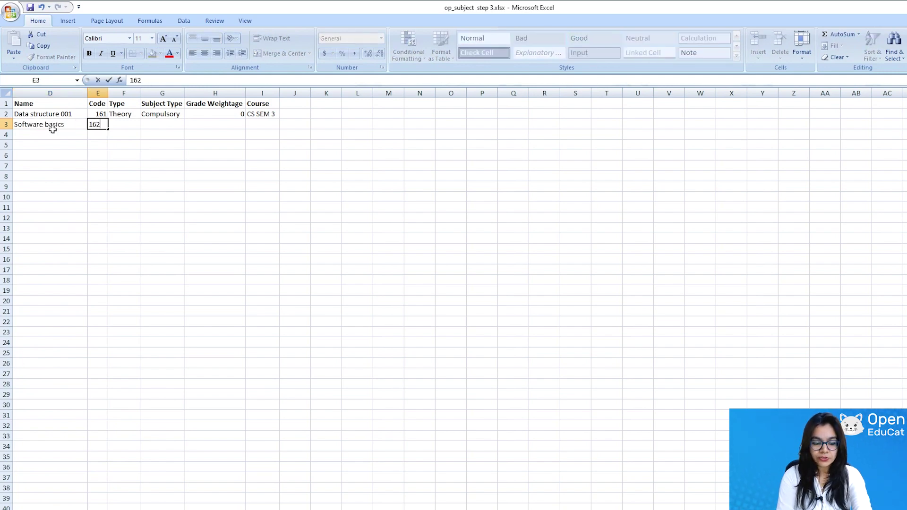
key("Tab")
type("Th")
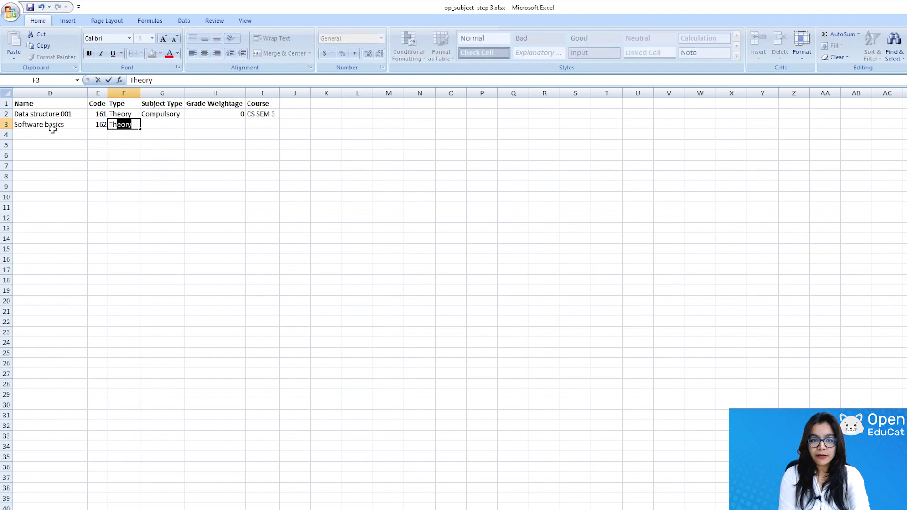
key("Tab")
type("C")
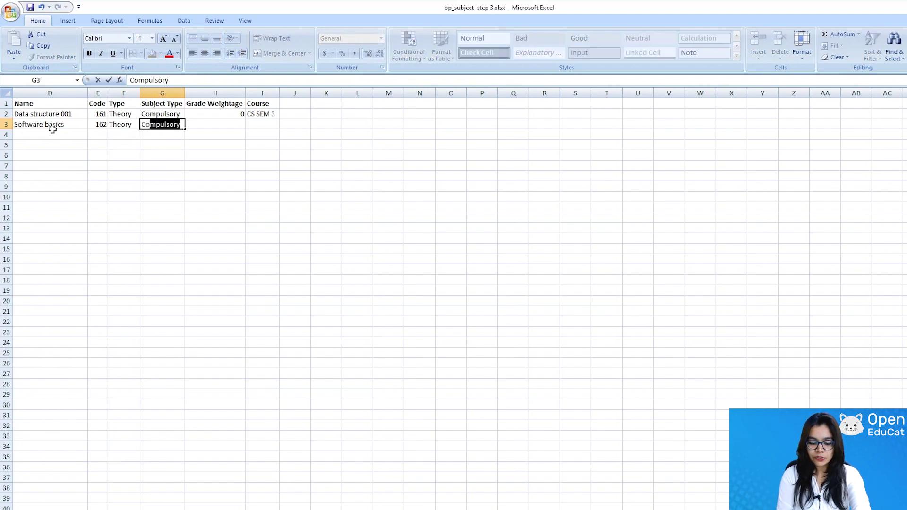
key("Tab")
type("0")
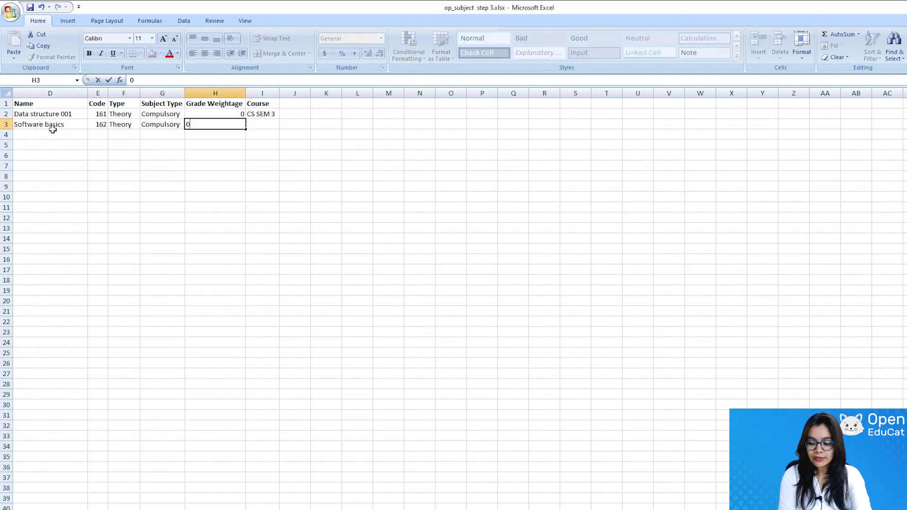
key("Tab")
type("CS ")
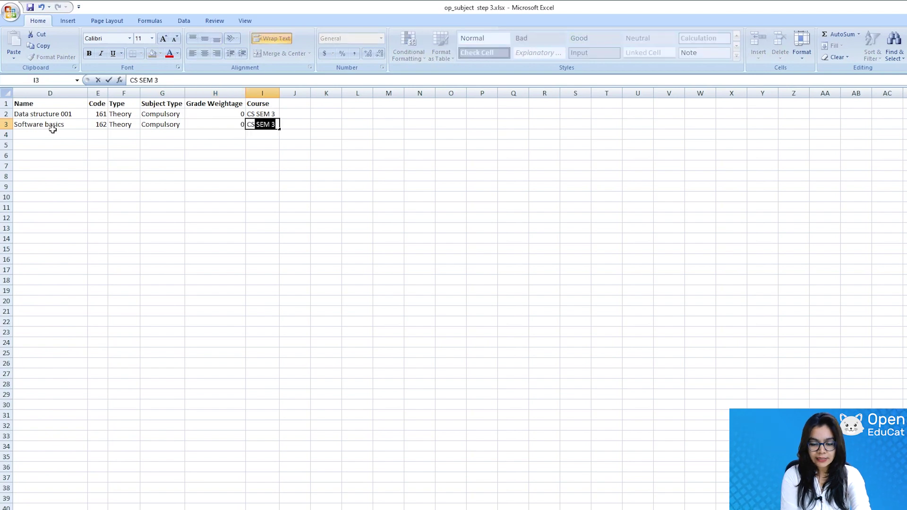
type("SEM 5")
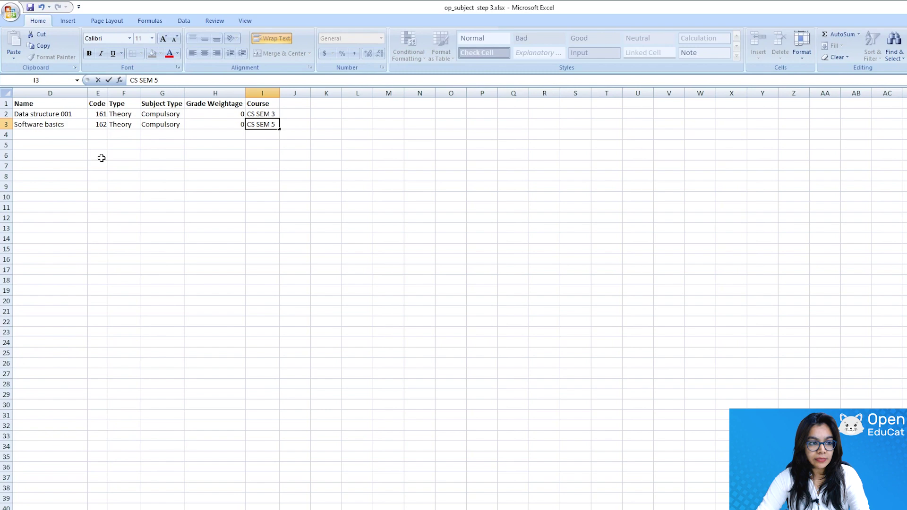
left_click(101, 157)
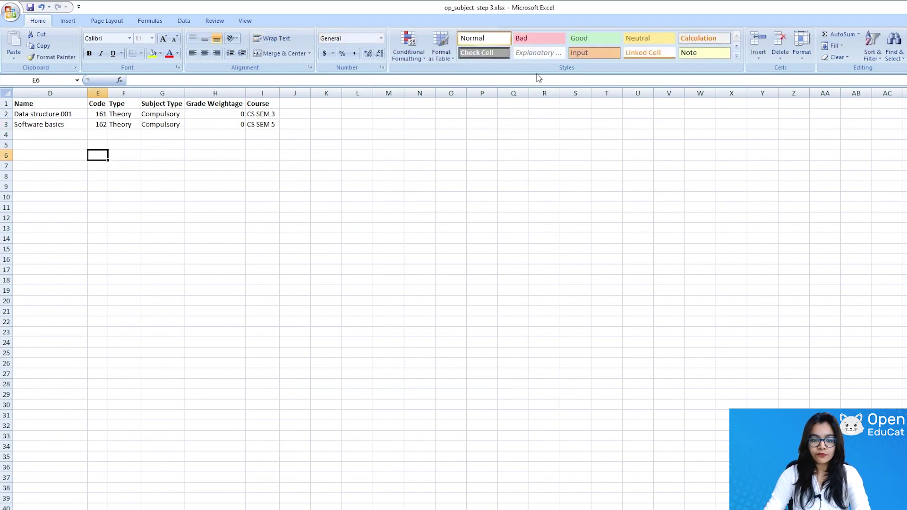
- Test the subject file's column mapping for errors, then import both subject rows
left_click(427, 508)
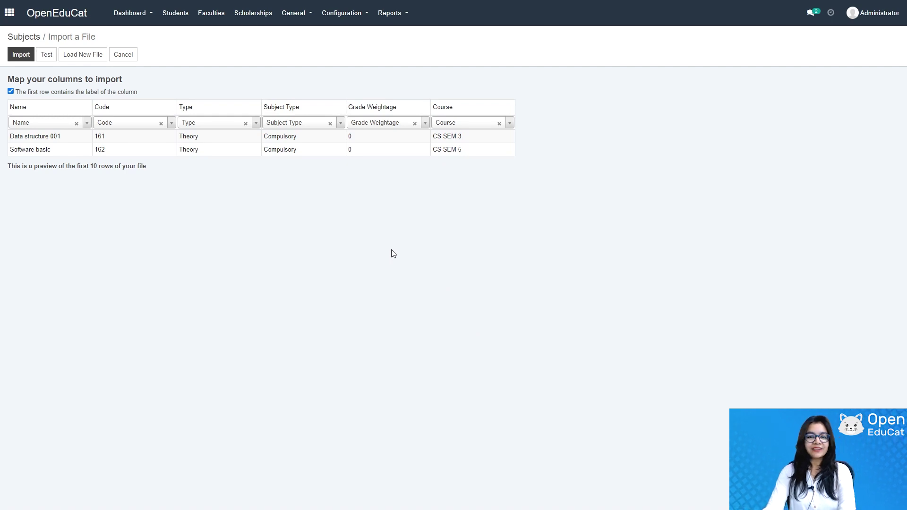
left_click(46, 54)
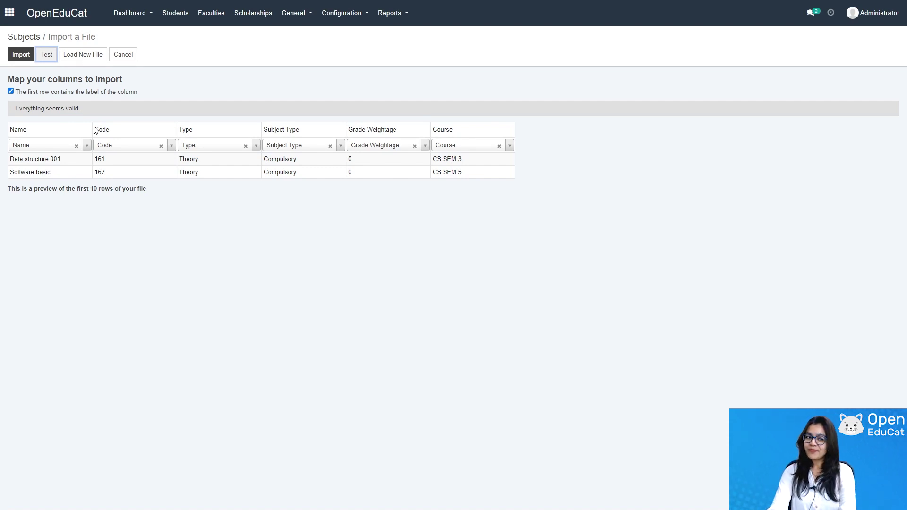
left_click(21, 53)
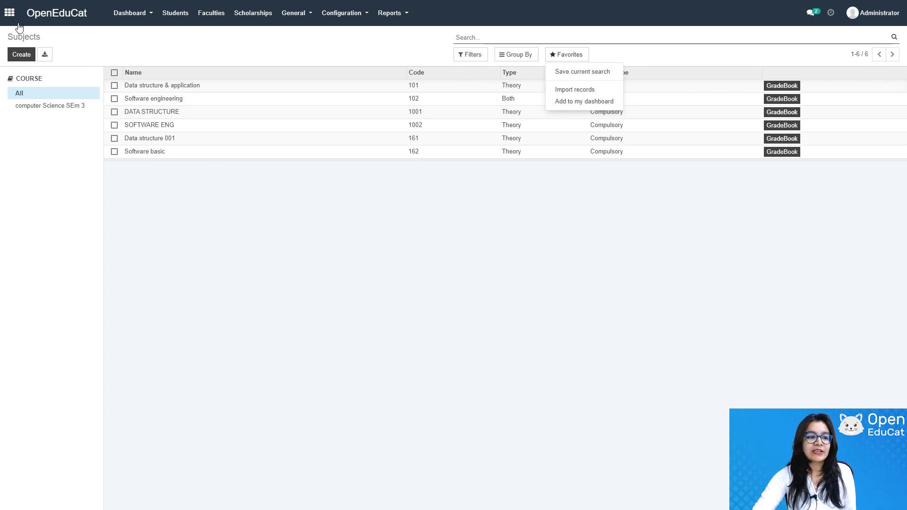
- From the Students app's Import records page, open the downloaded op_student step 4.xlsx template
left_click(9, 13)
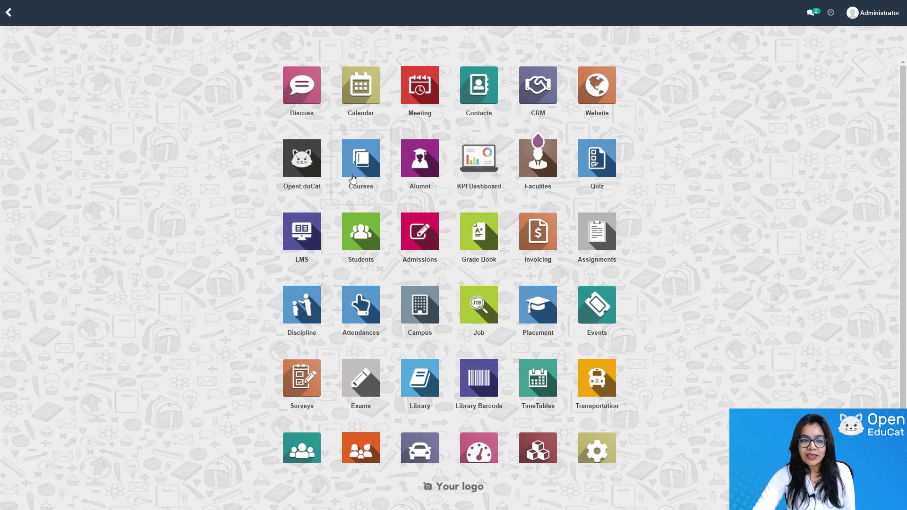
left_click(349, 243)
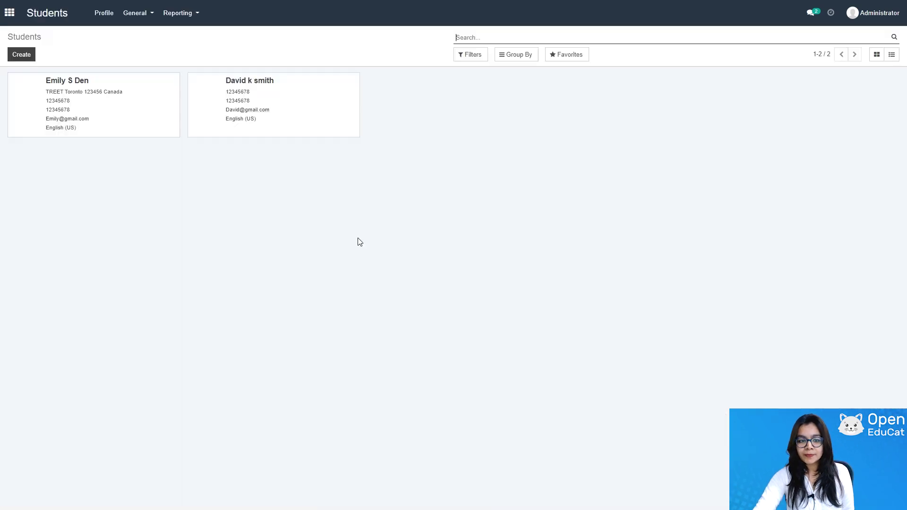
left_click(565, 57)
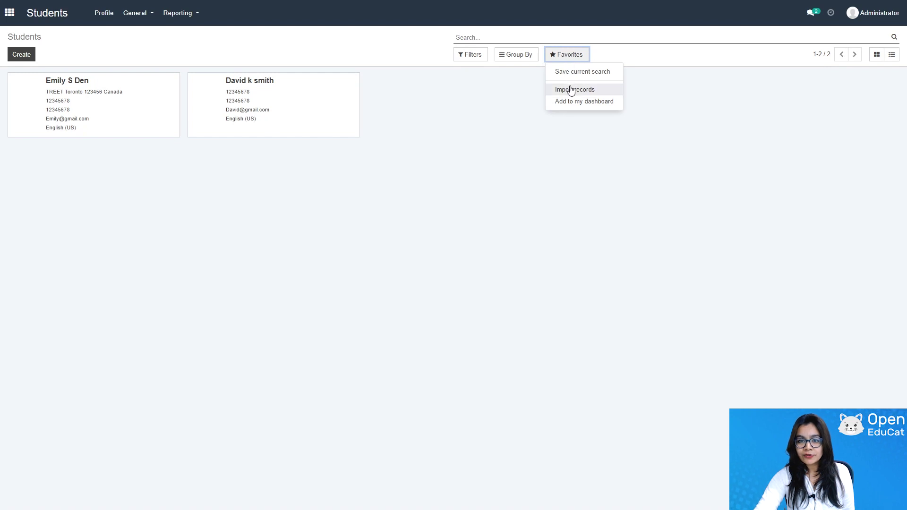
left_click(570, 94)
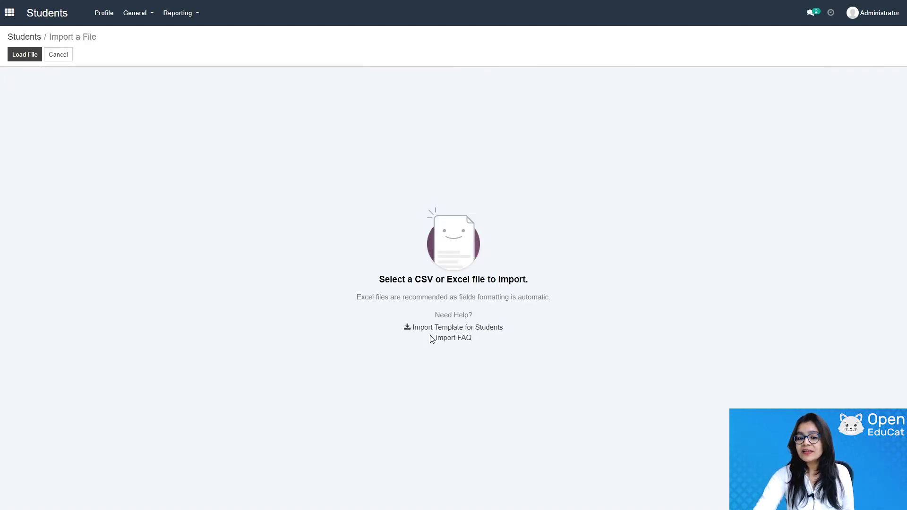
left_click(411, 328)
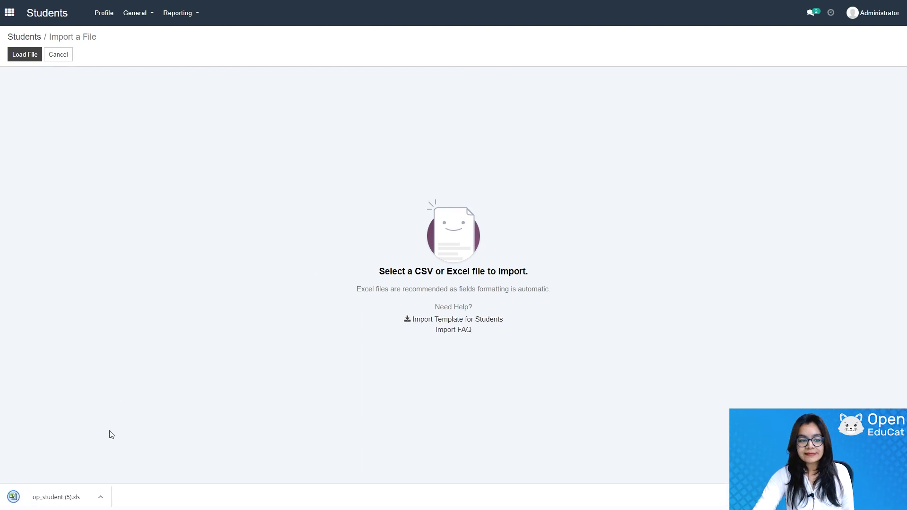
left_click(61, 502)
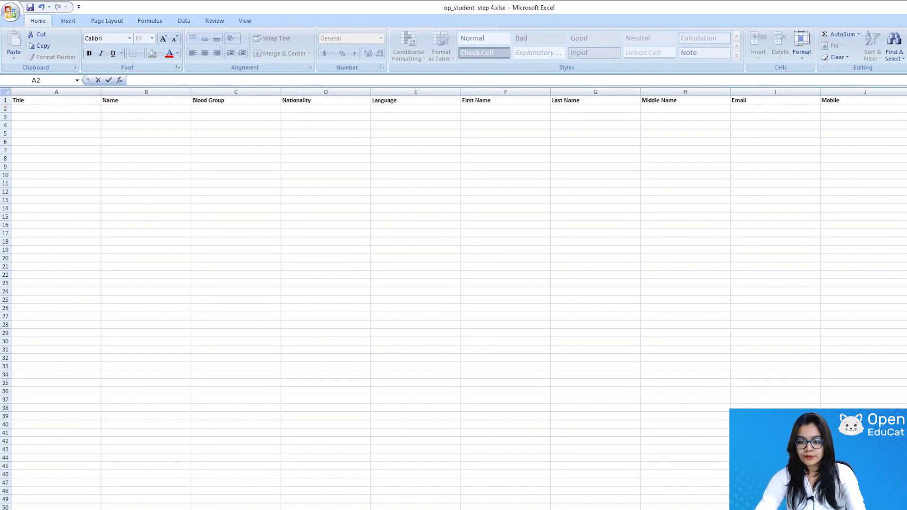
- Fill the first student's title Miss, name, blood group A-ve, nationality India, language en_US, first and last name
left_click(61, 108)
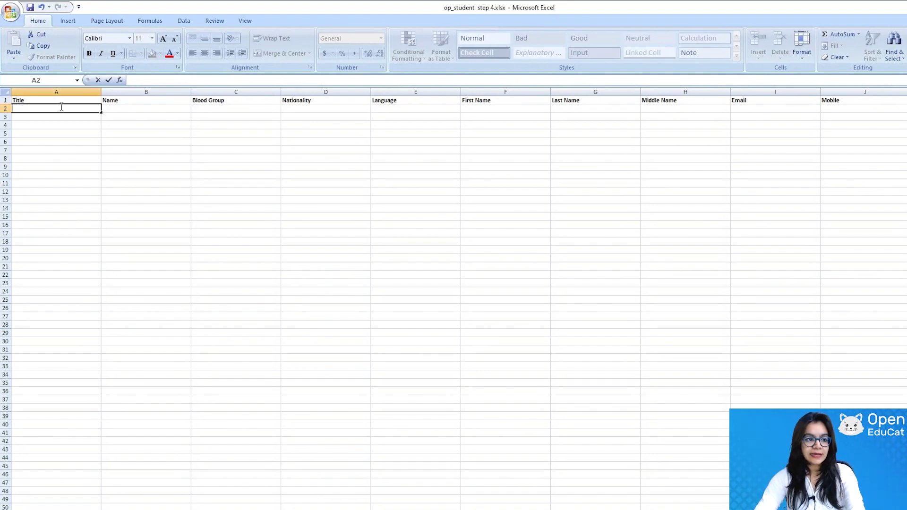
type("Miss")
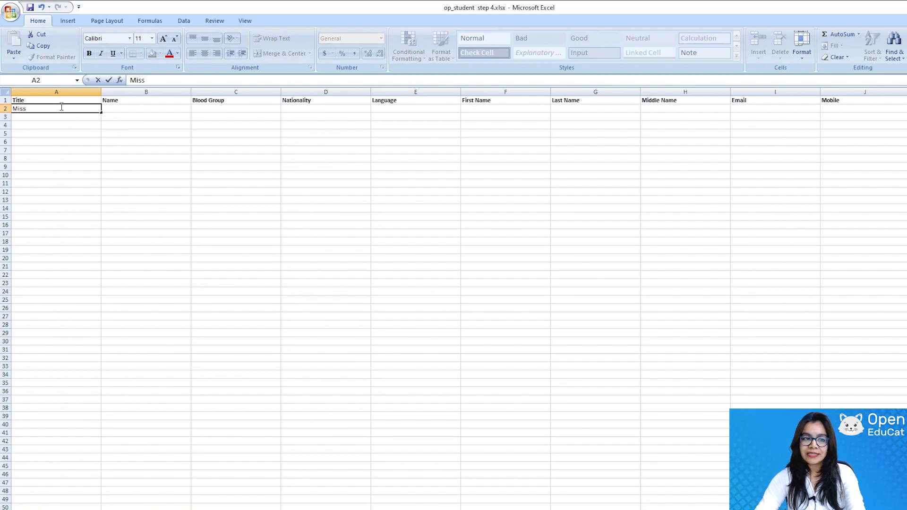
left_click(133, 108)
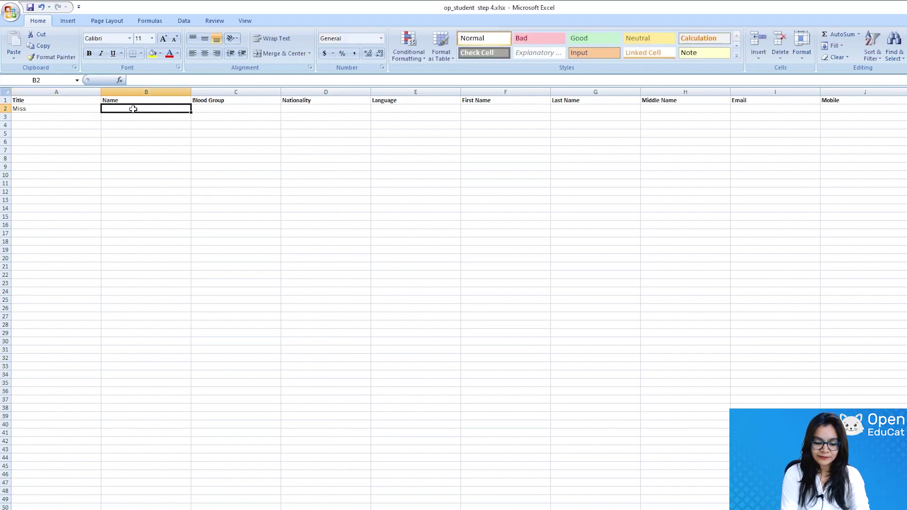
type("Emil")
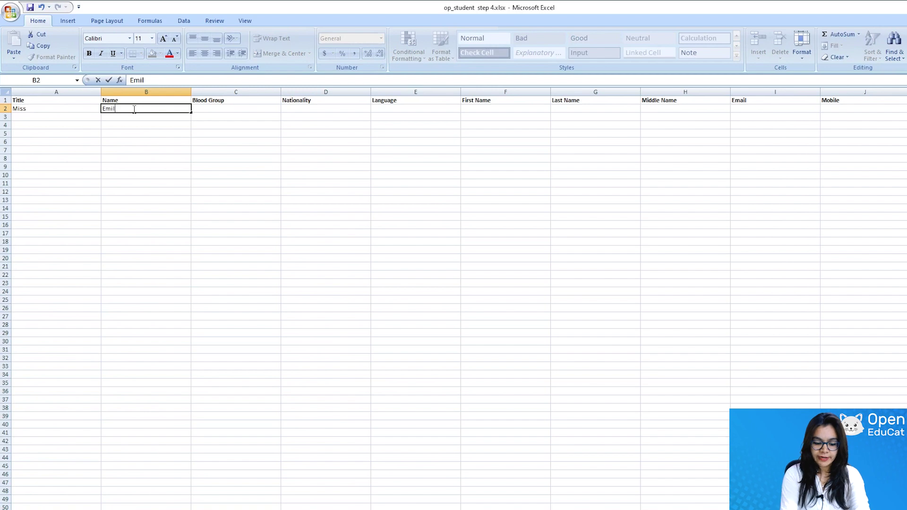
type("y")
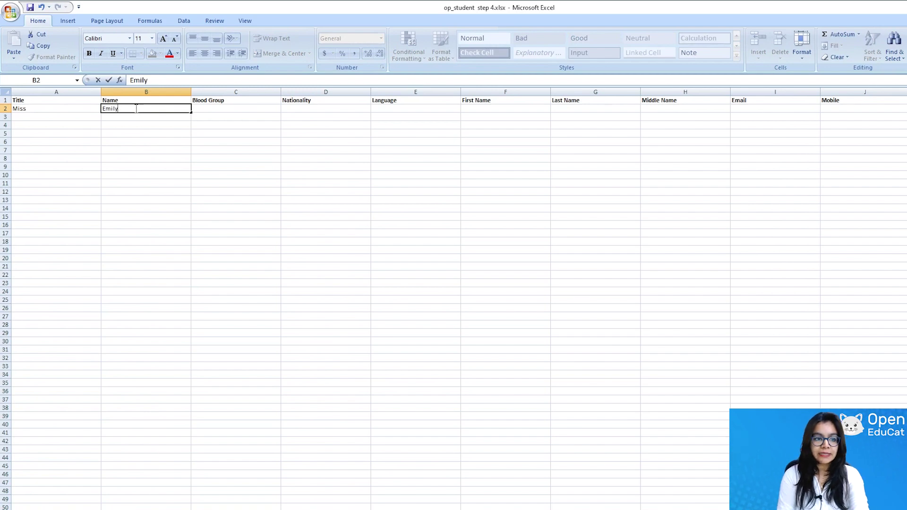
left_click(241, 107)
type("A")
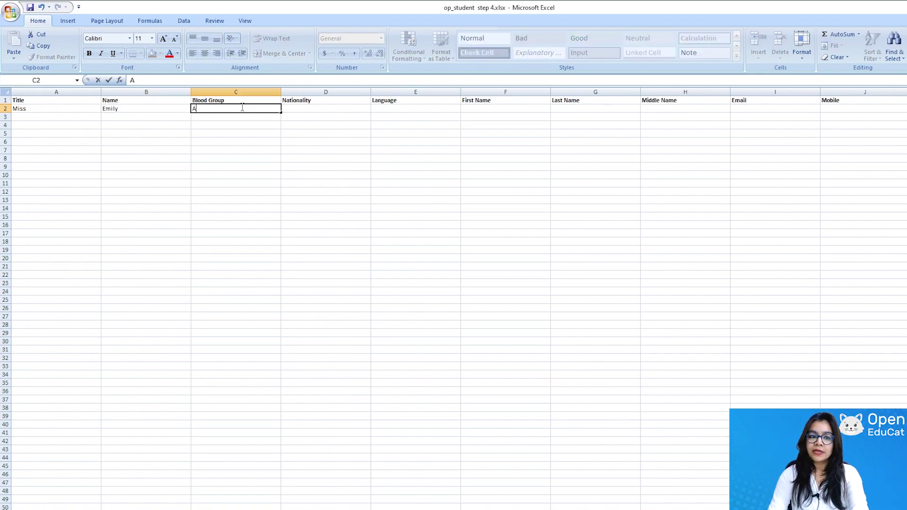
type("-ve")
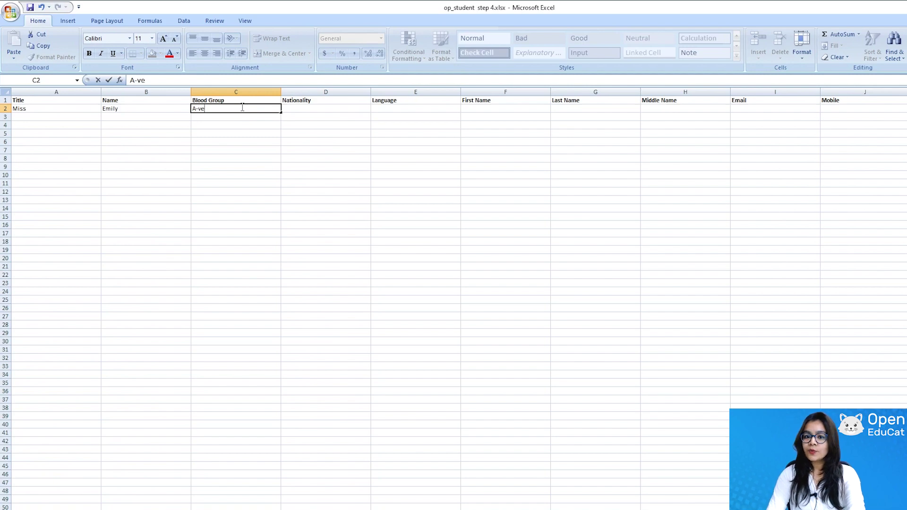
key("Tab")
type("India")
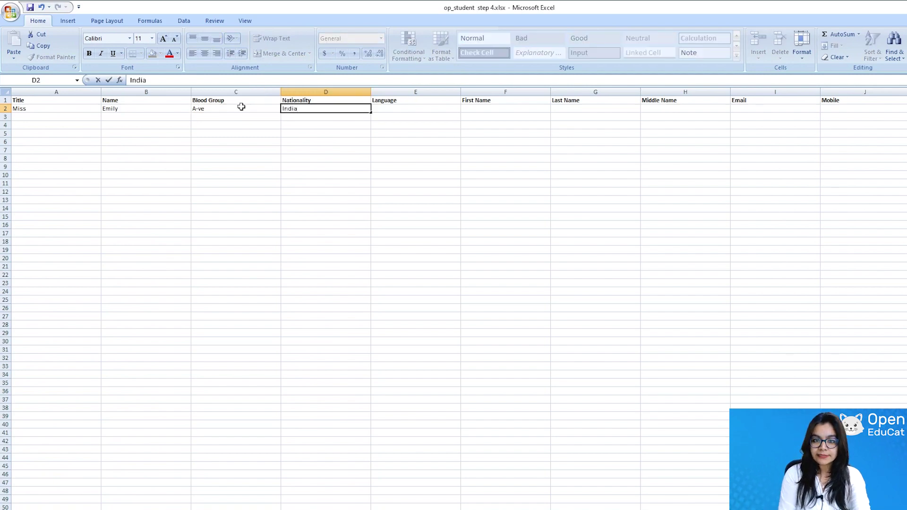
key("Tab")
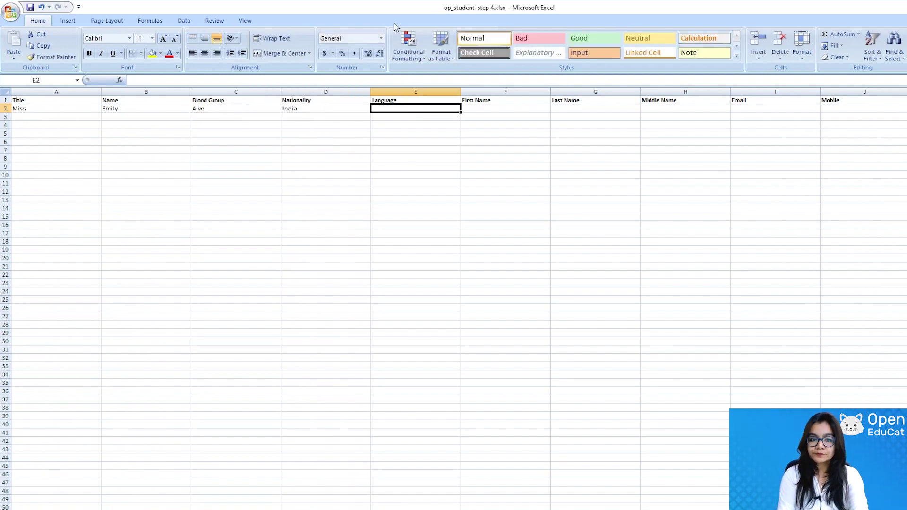
type("en_US")
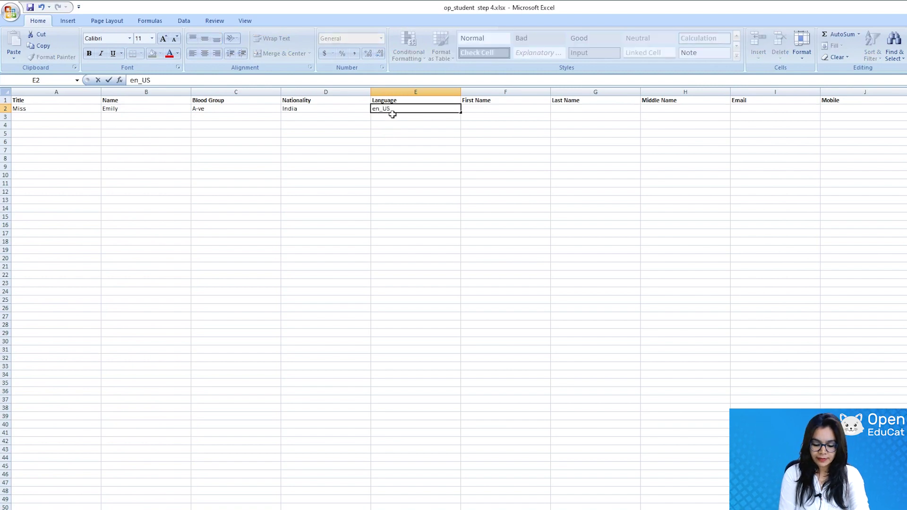
key("Tab")
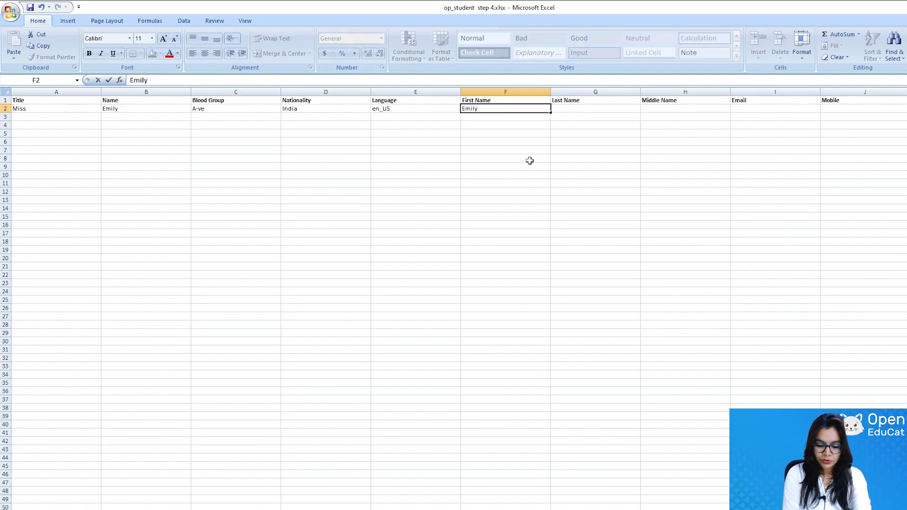
key("Tab")
key("ctrl+Return")
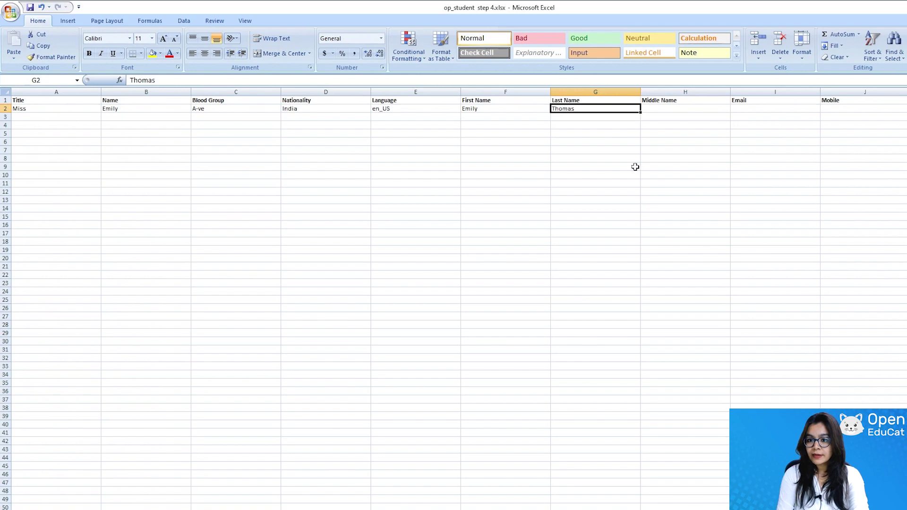
key("Tab")
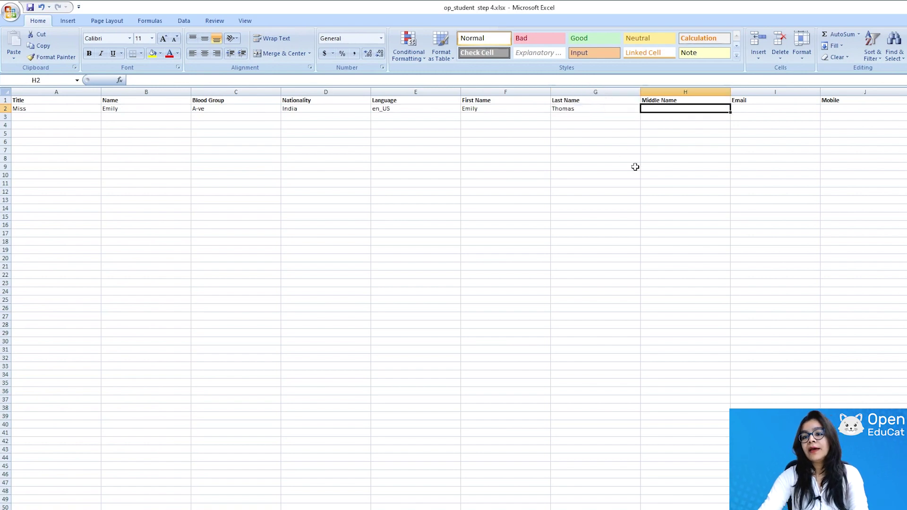
type("S")
key("Tab")
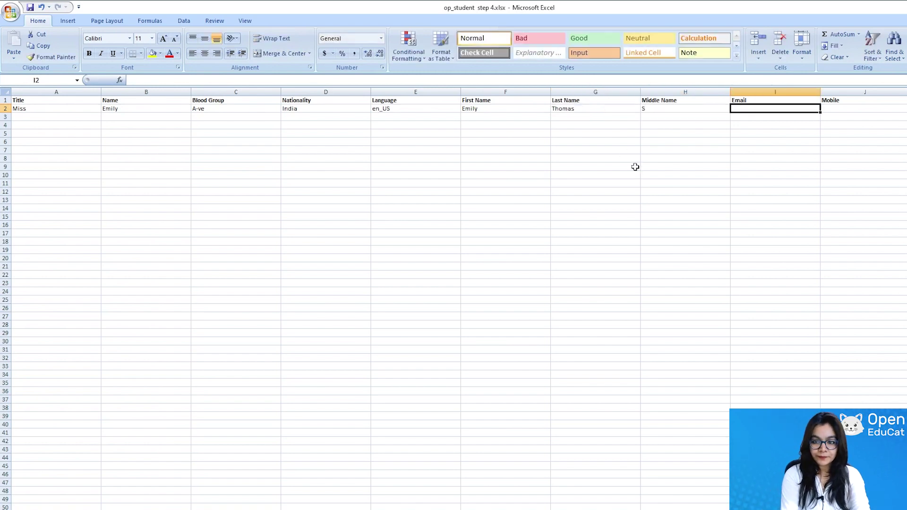
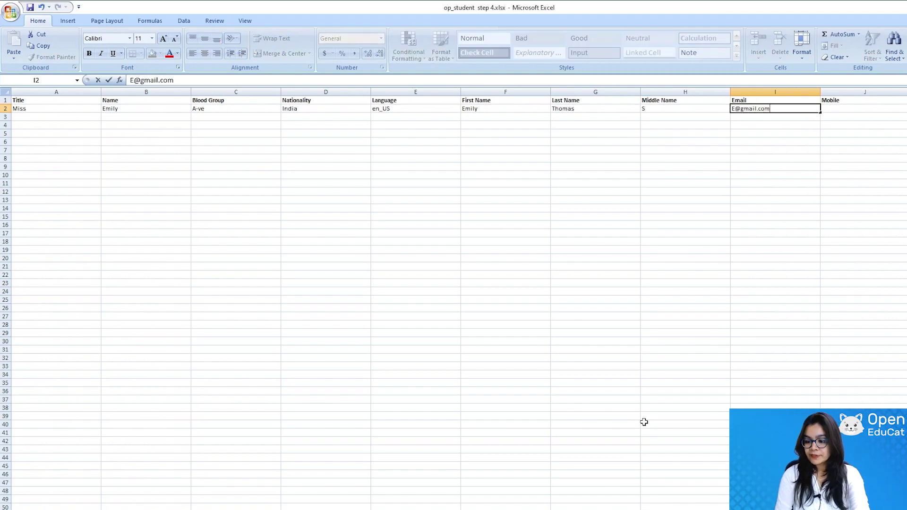
left_click(852, 111)
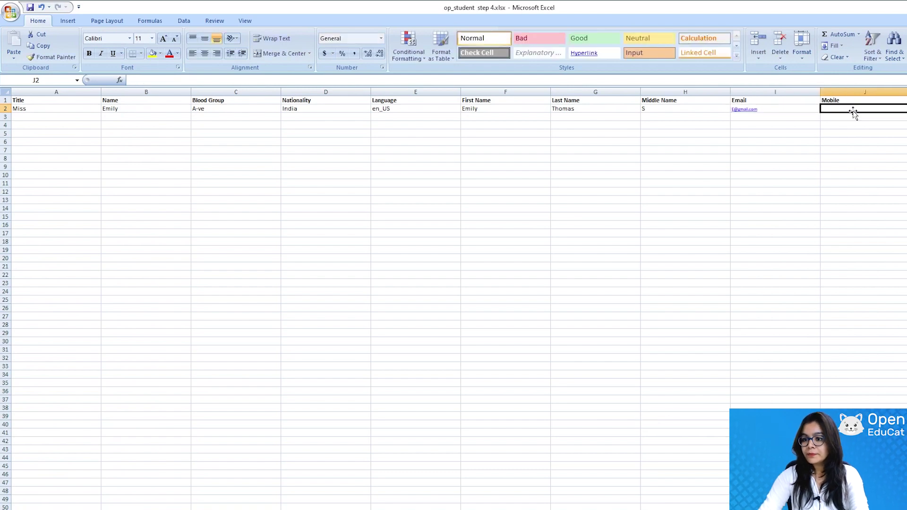
type("5893")
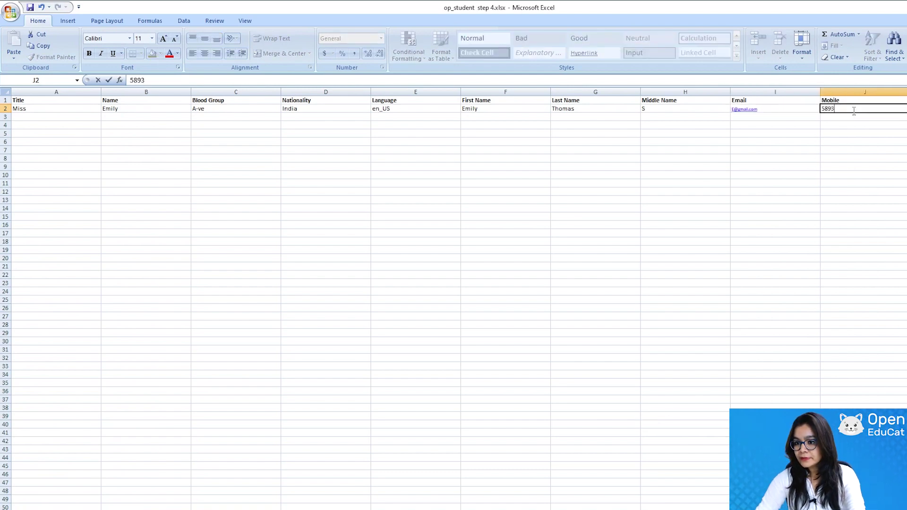
key("Tab")
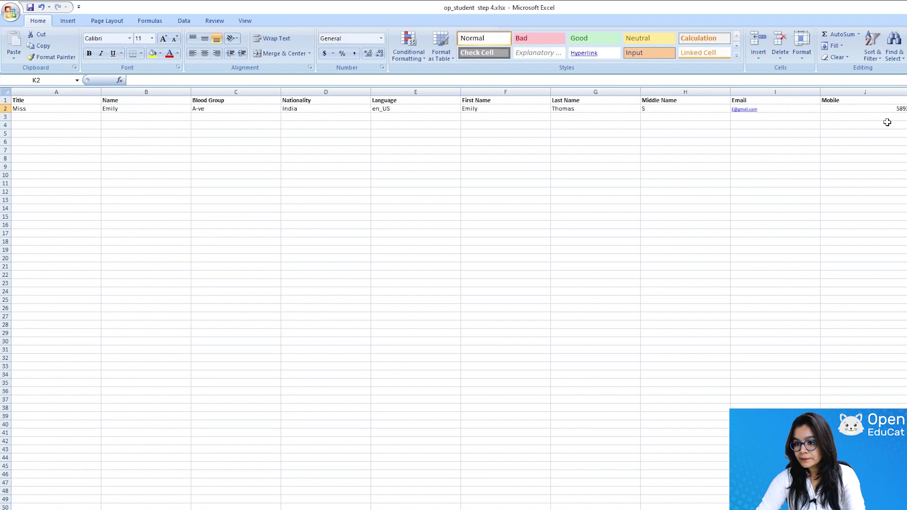
type("06-05-1993")
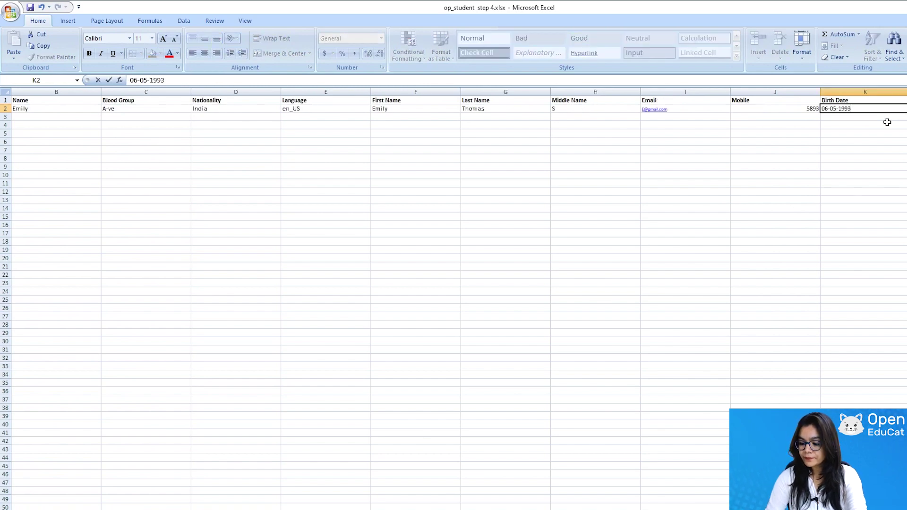
key("Return")
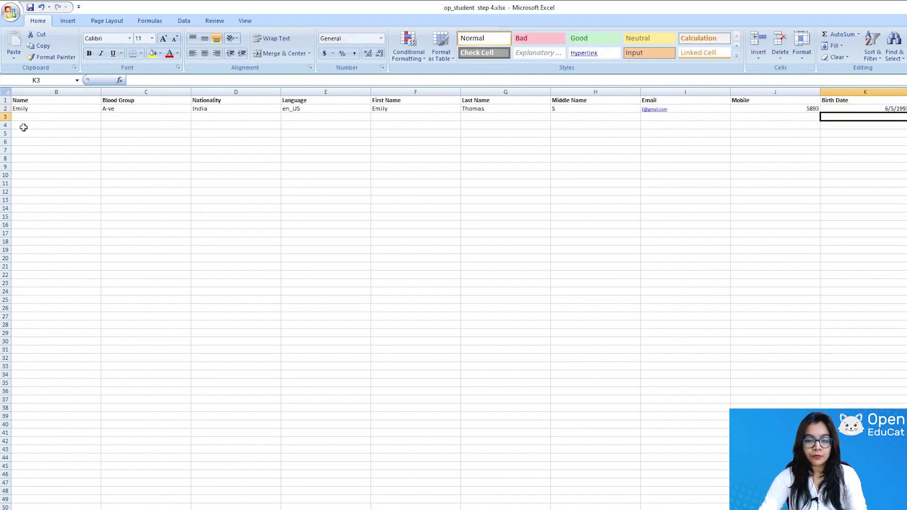
scroll(26, 115, "left", 1)
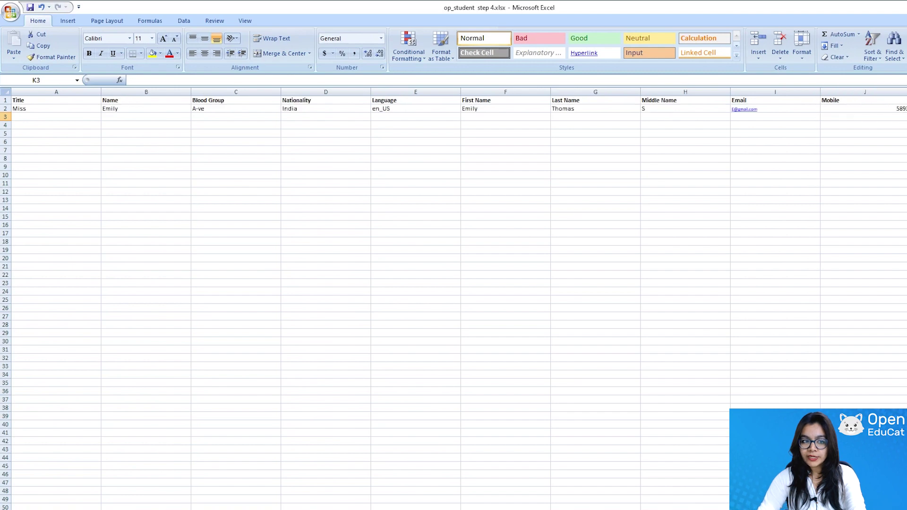
- Start row 3 with title Mister, the student's name, blood group AB+ve, nationality China, language en_US
left_click(21, 118)
type("Mi")
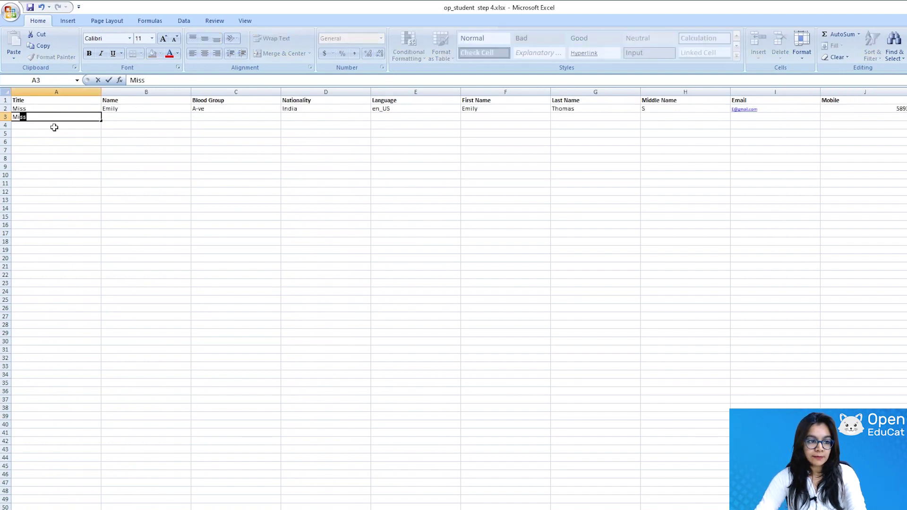
type("ster")
key("Tab")
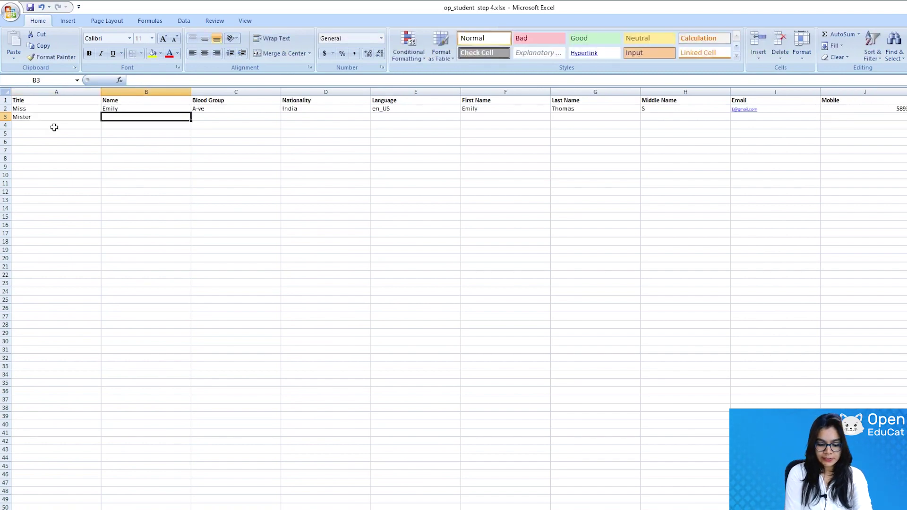
type("John")
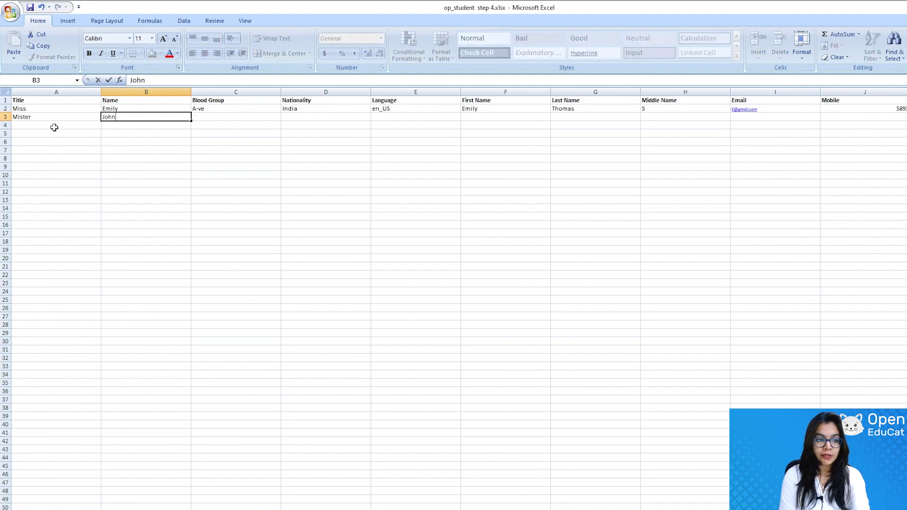
key("Tab")
type("AB+ve")
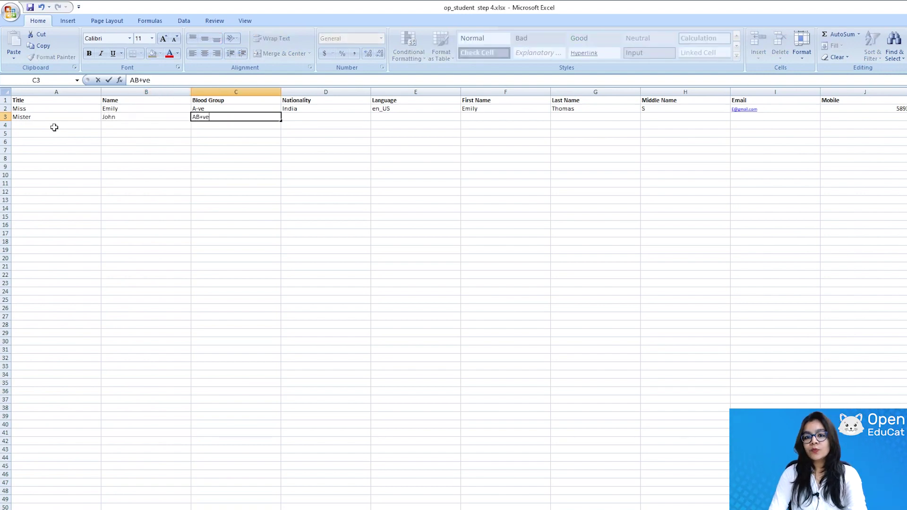
key("Tab")
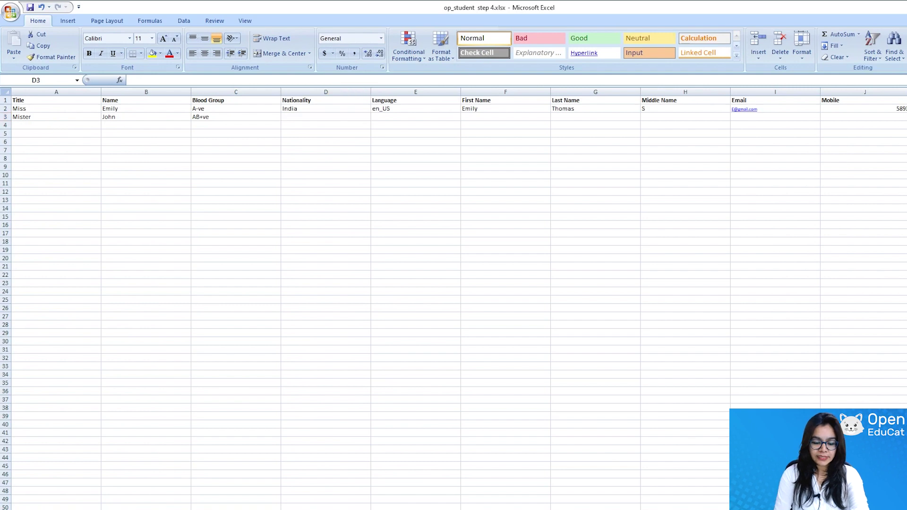
type("China")
key("Tab")
type("en_US")
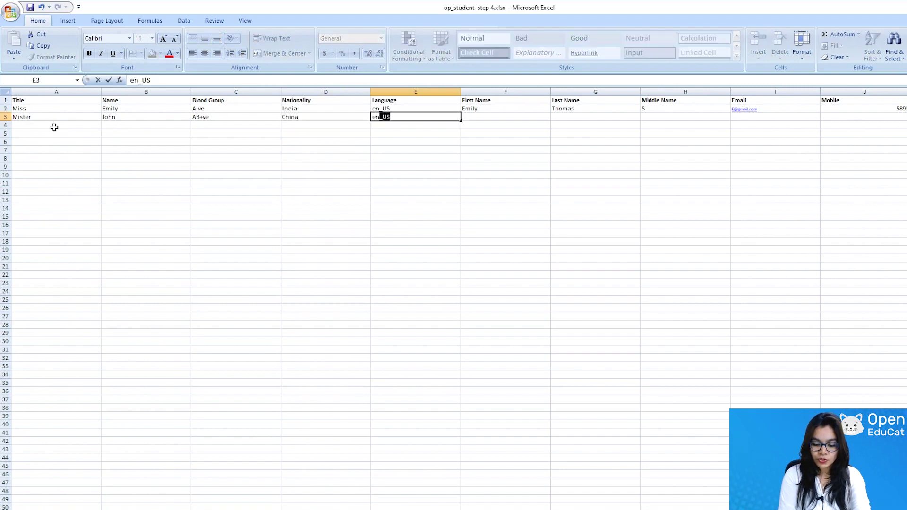
key("Tab")
type("john")
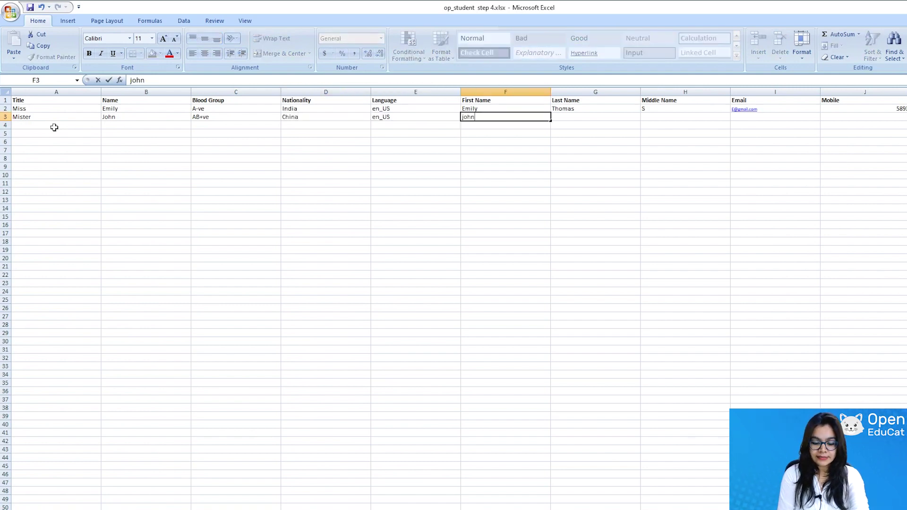
key("Tab")
type("Smith")
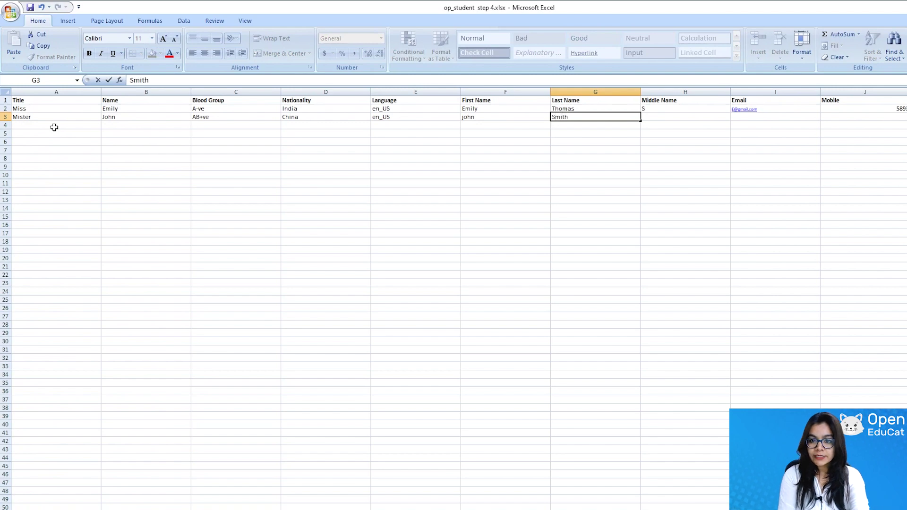
key("Tab")
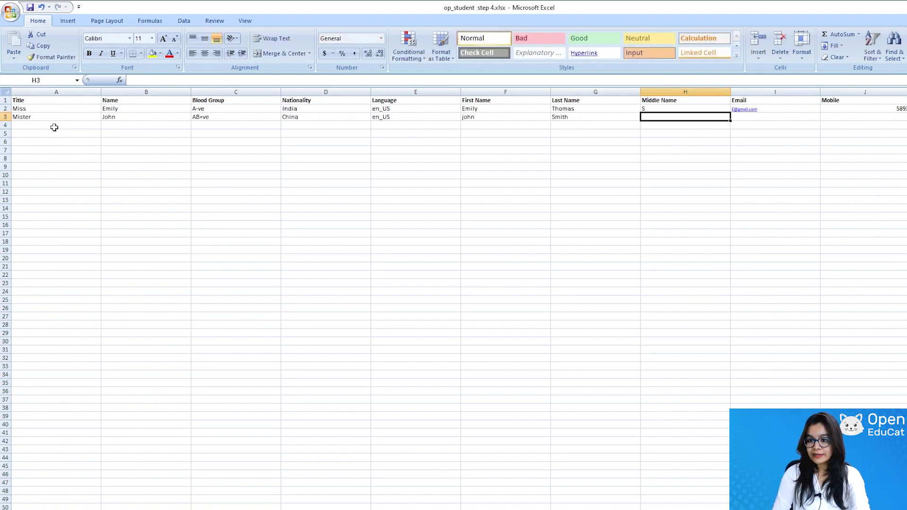
type("K")
key("Tab")
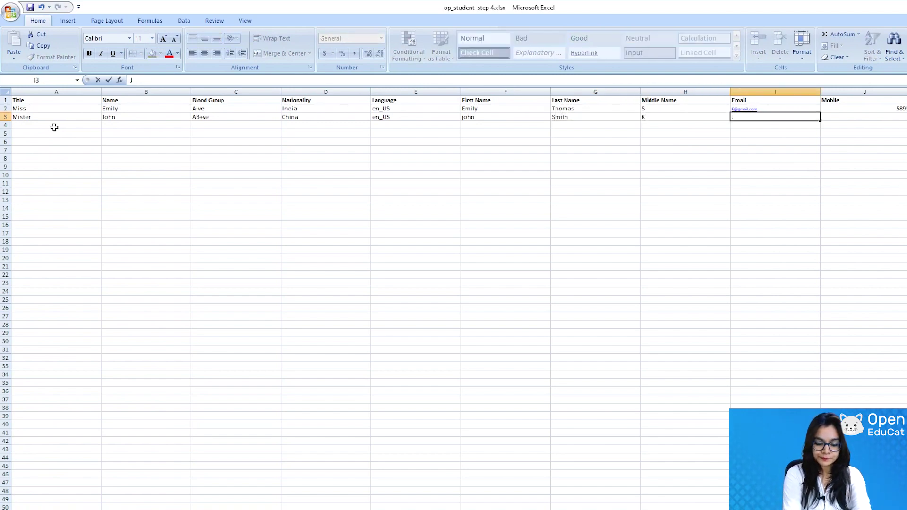
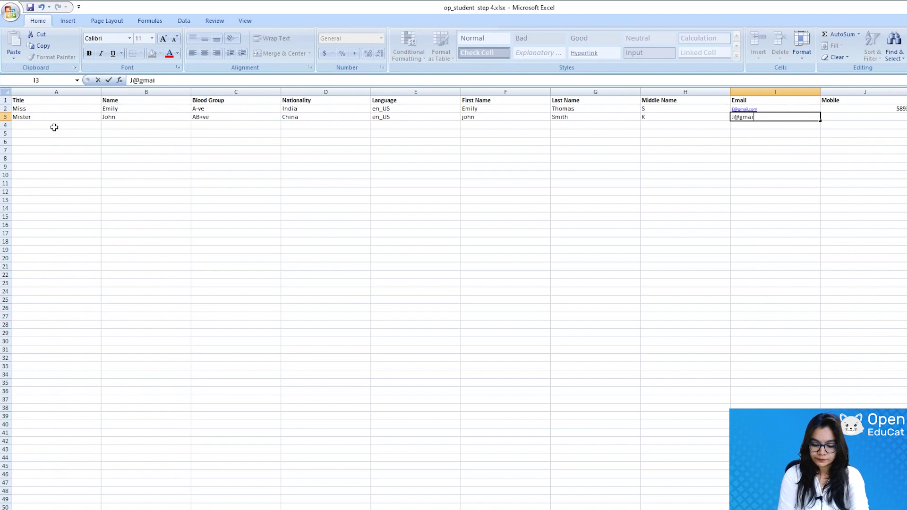
key("Tab")
type("895")
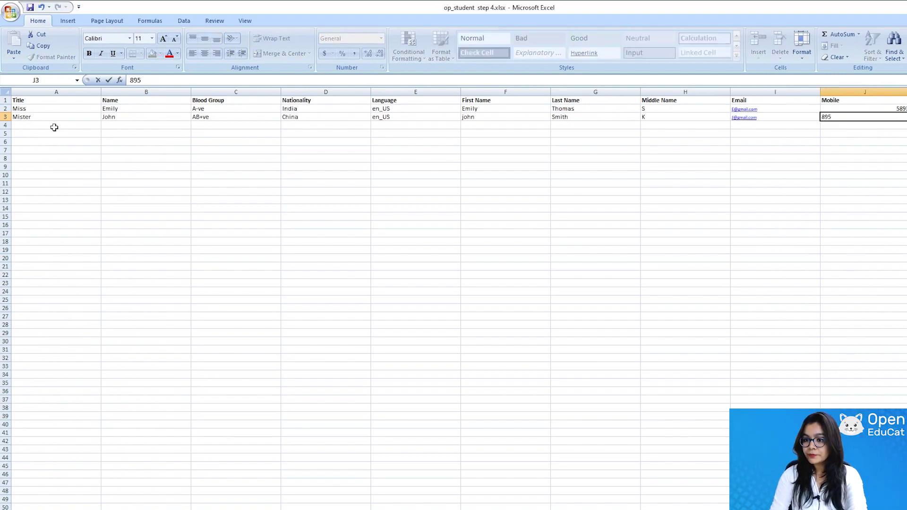
key("Tab")
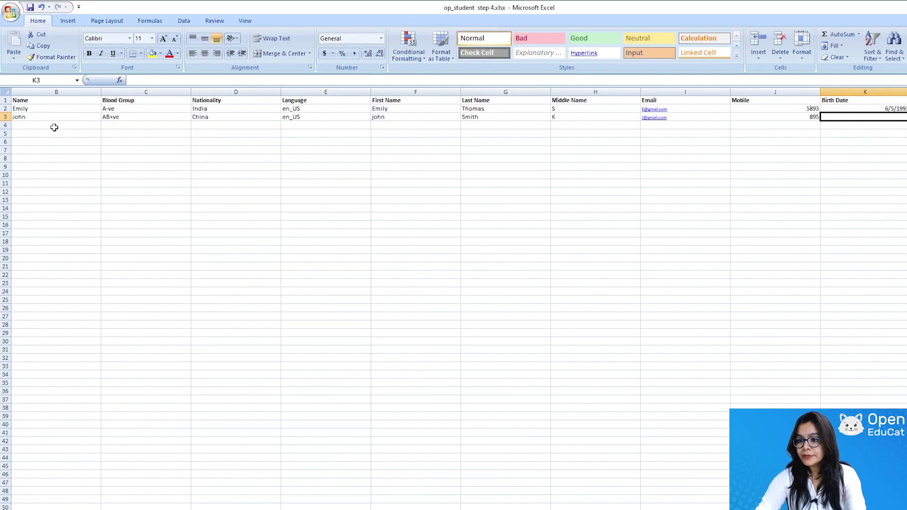
type("06-11-")
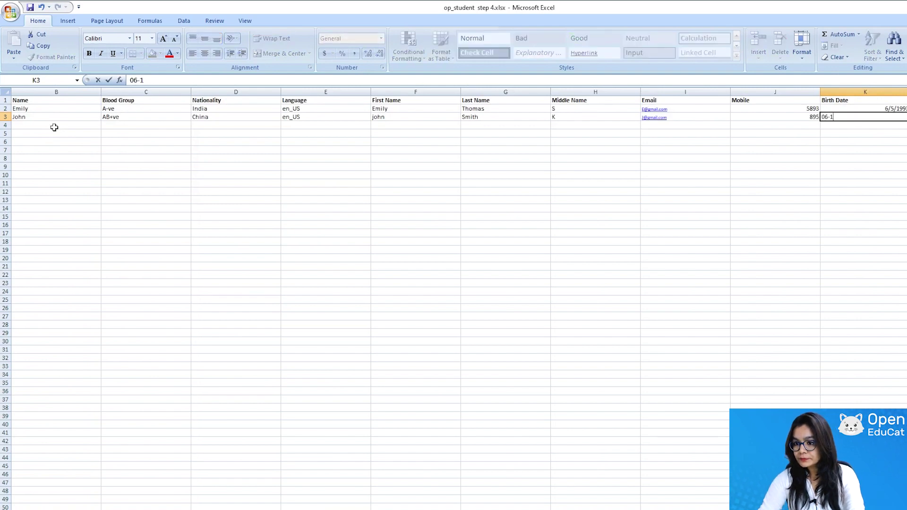
type("1988")
key("Return")
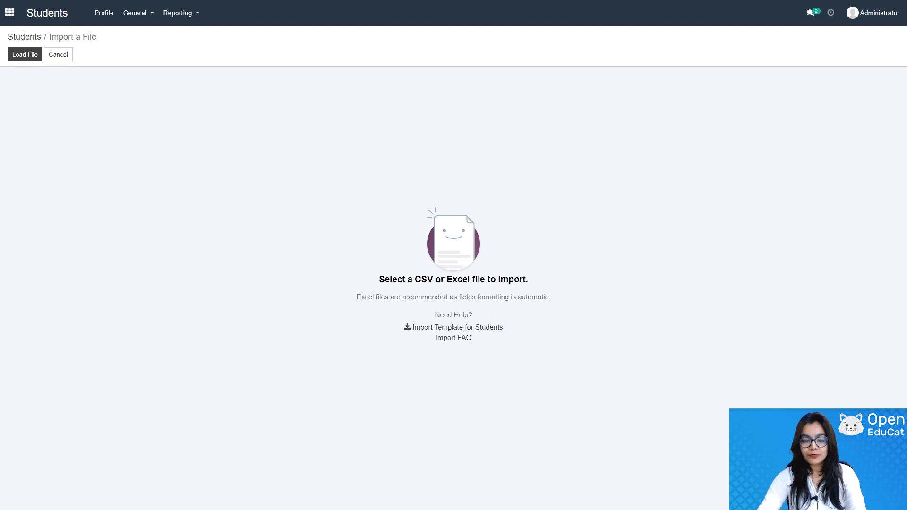
- Load the filled op_student step 4.xlsx file and test it for import errors
left_click(21, 55)
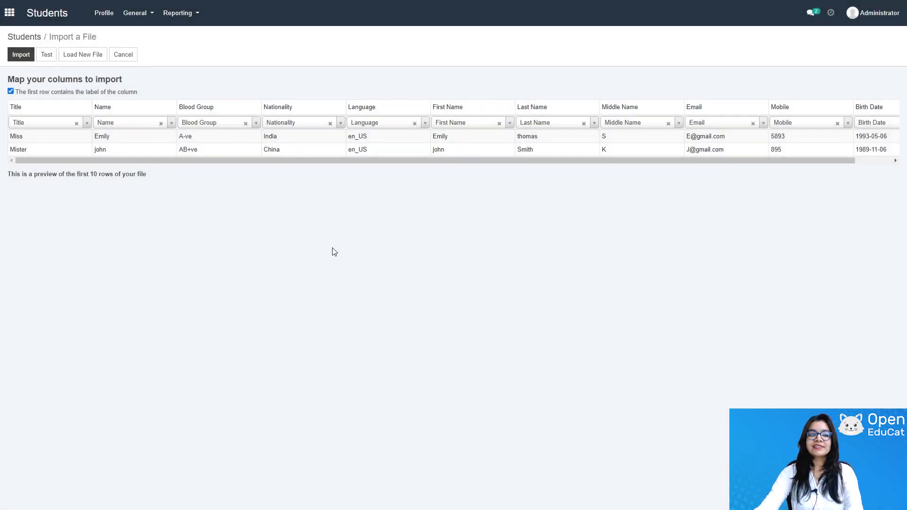
left_click(47, 53)
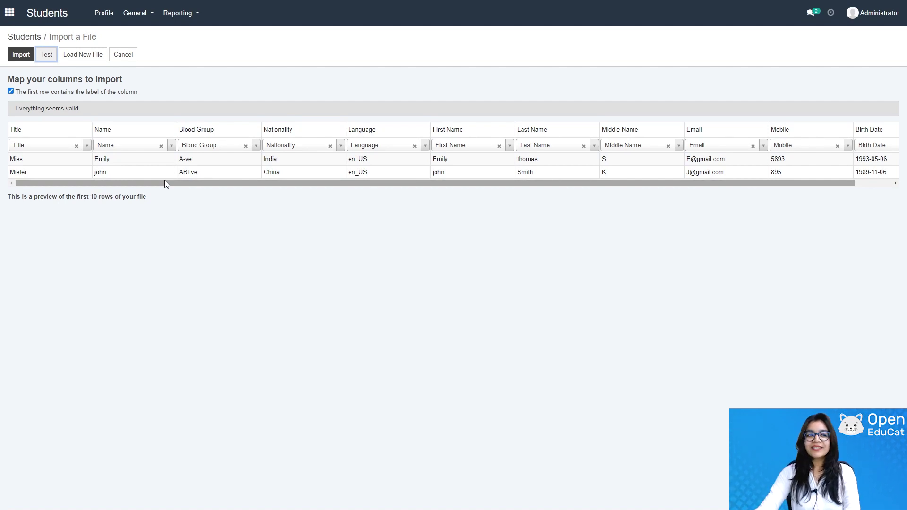
- Import the two validated student records and close the Favorites dropdown
left_click(21, 55)
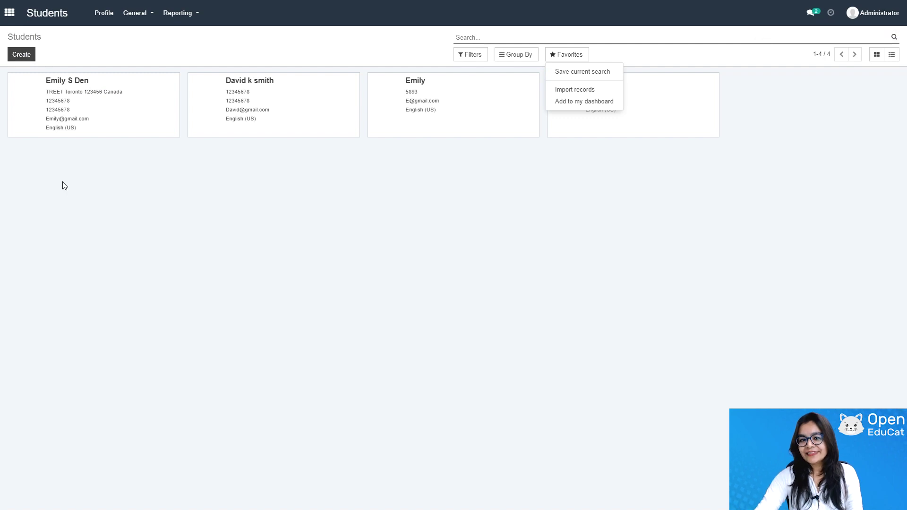
left_click(627, 185)
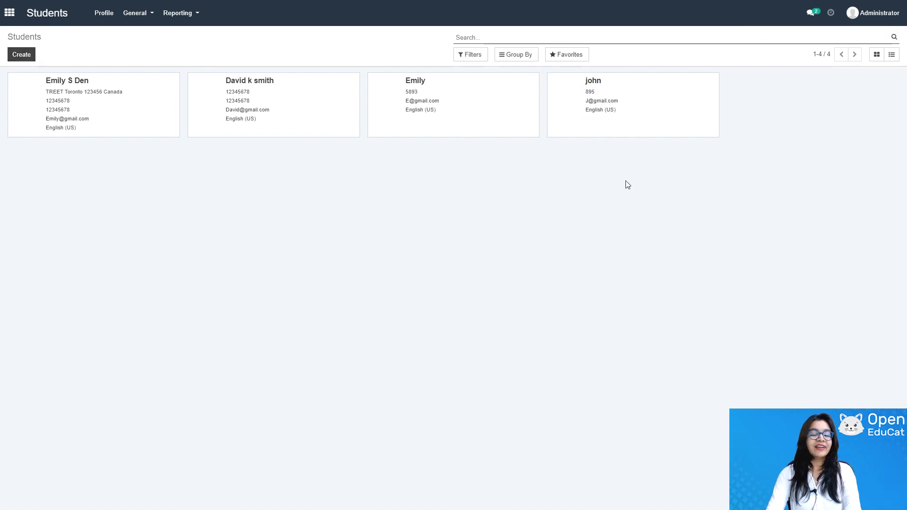